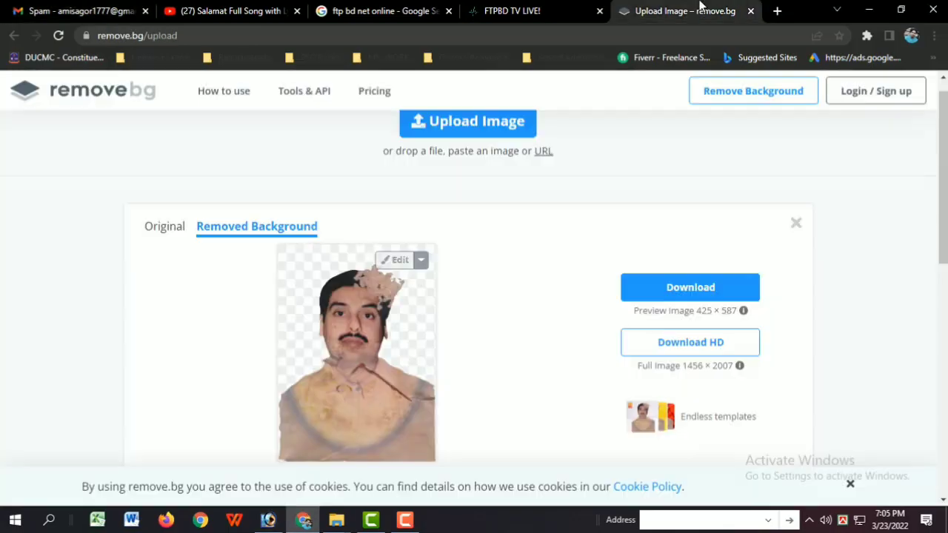
Step: Examine the damaged portrait in Photoshop and its automatic background removal result on remove.bg
scroll(352, 321, up, 1)
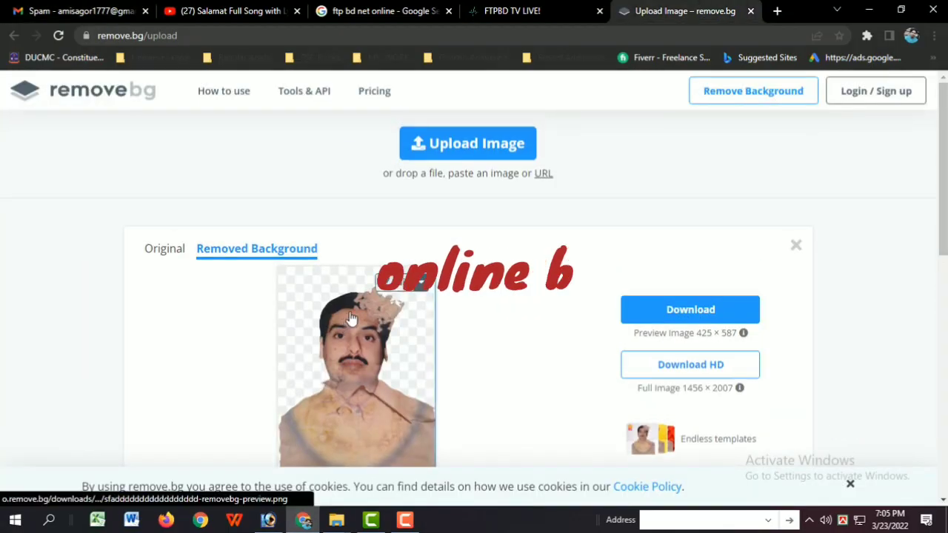
scroll(353, 321, down, 2)
scroll(353, 321, up, 3)
scroll(353, 322, down, 3)
scroll(415, 340, up, 2)
scroll(477, 359, down, 15)
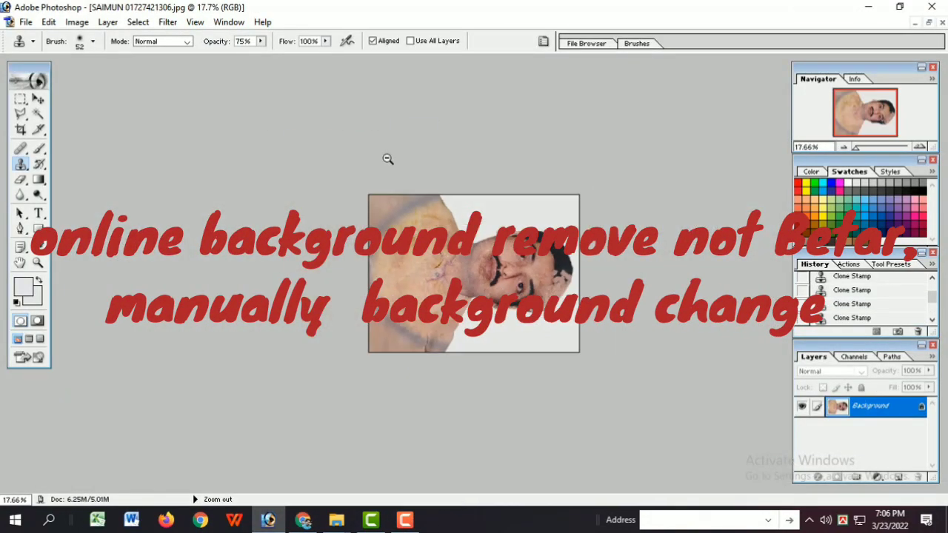
Step: Rotate the canvas of the sideways cut-out portrait by 180°
click(77, 22)
mouse_move(115, 161)
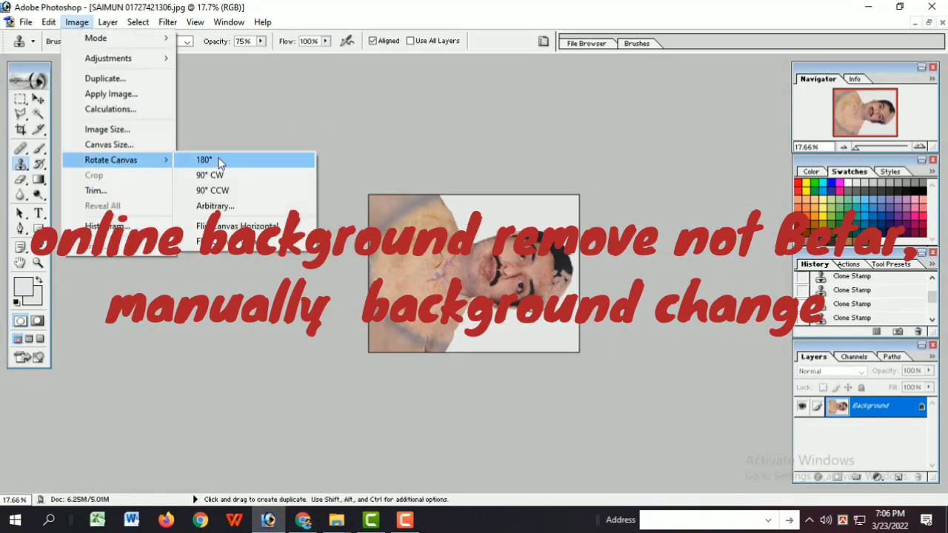
click(220, 162)
Step: Remove the crack and spots near the shoulder with the Clone Stamp at 75% opacity
ctrl+click(681, 70)
ctrl+click(686, 70)
ctrl+click(697, 72)
alt+click(709, 74)
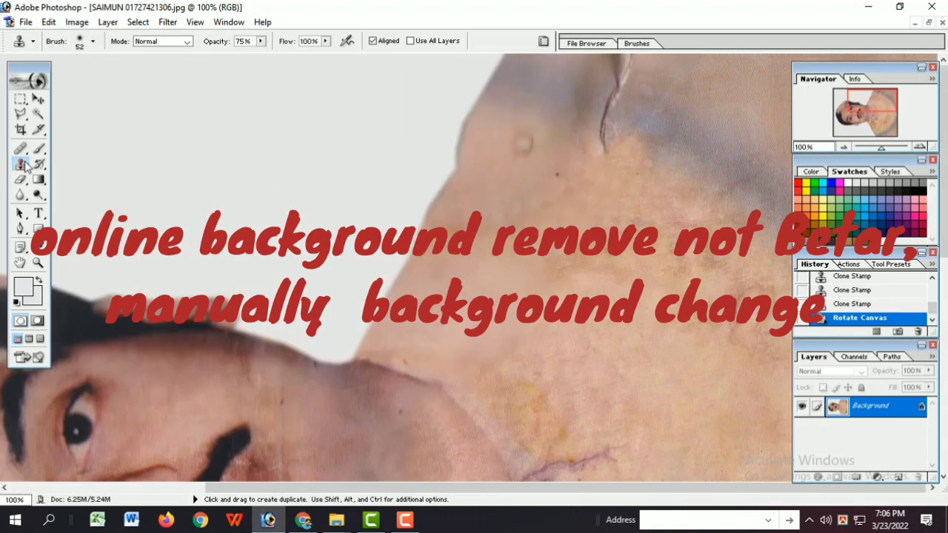
click(20, 164)
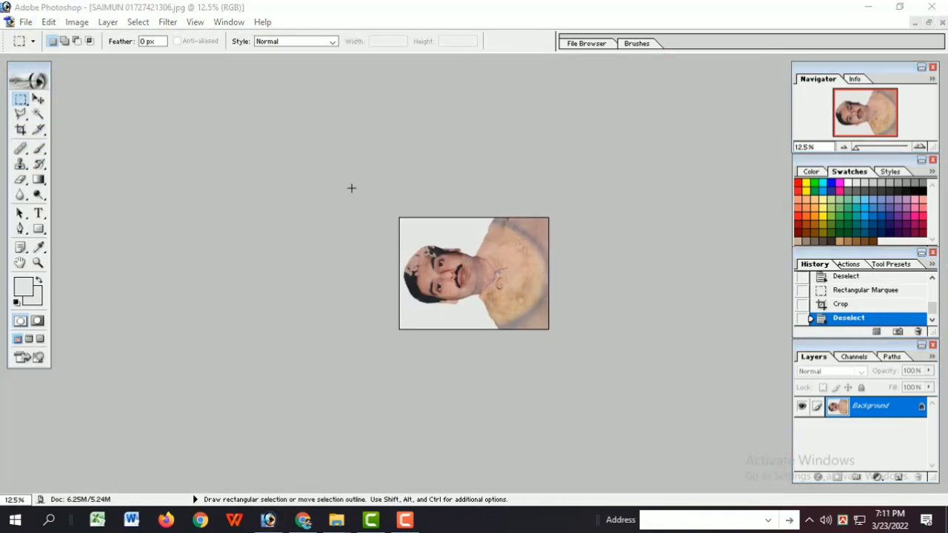
ctrl+click(612, 315)
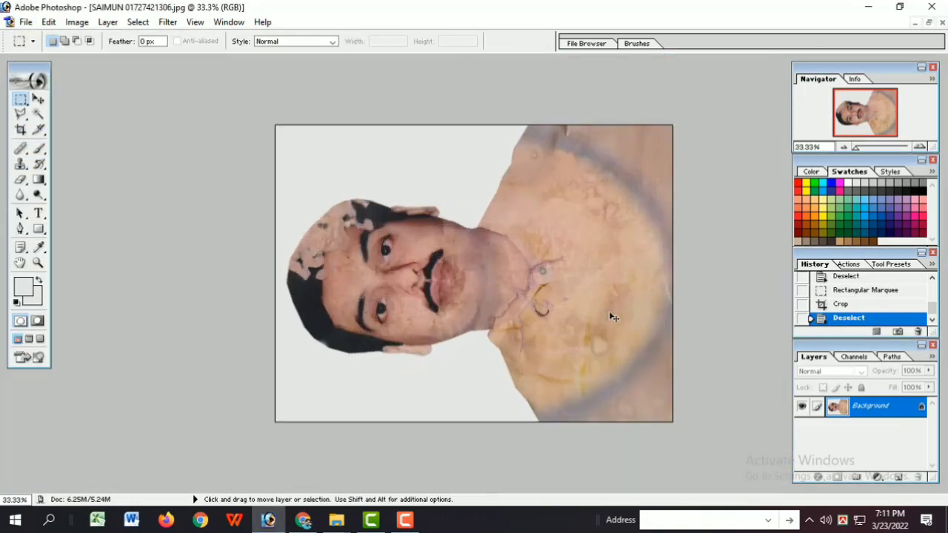
Step: Clone clean fabric over the purple spots and dark marks on the chest beside the collar
ctrl+click(654, 185)
ctrl+click(654, 186)
alt+click(327, 403)
click(289, 392)
click(235, 379)
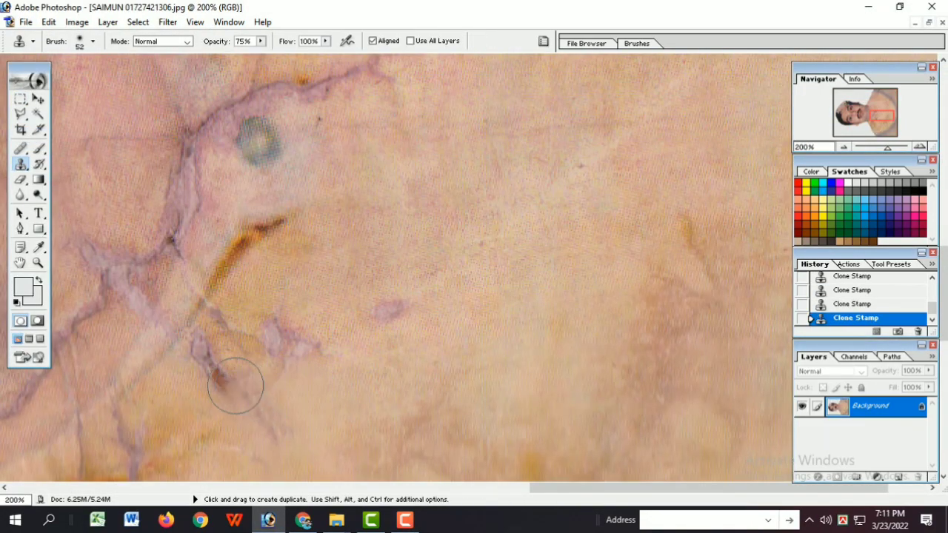
click(285, 433)
alt+click(303, 285)
click(278, 335)
click(394, 311)
click(330, 339)
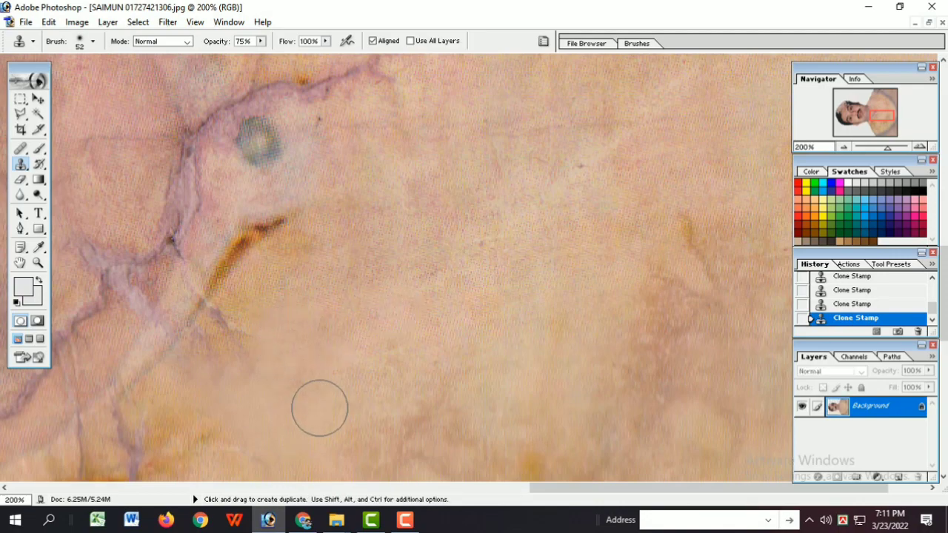
ctrl+alt+click(235, 387)
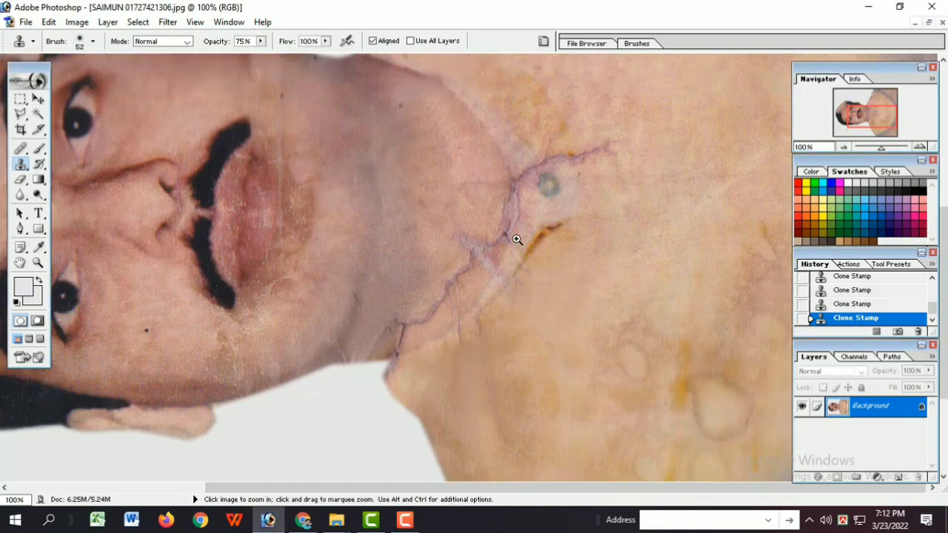
Step: Clone clean skin over the purple crack running across the lower neck
ctrl+click(514, 243)
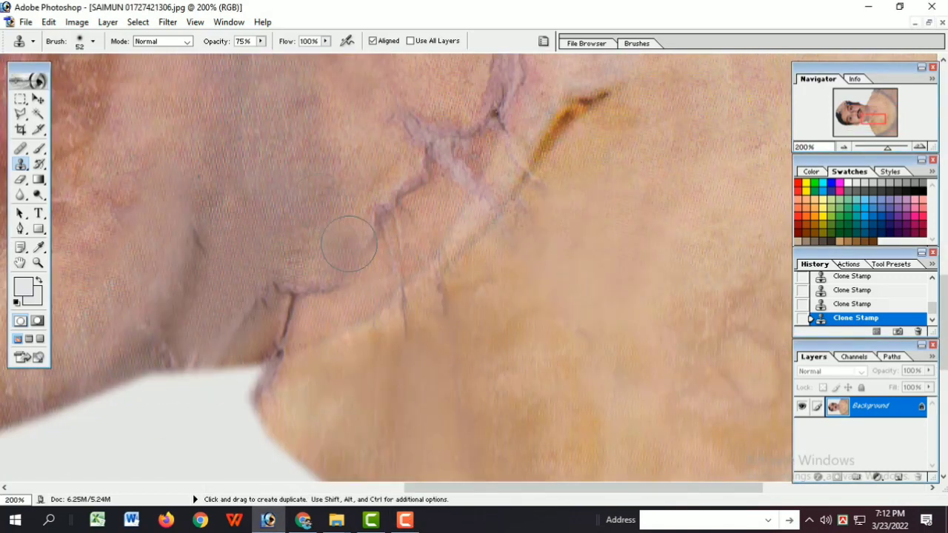
click(381, 212)
click(408, 182)
alt+click(366, 138)
click(409, 126)
alt+click(431, 91)
click(423, 136)
click(435, 165)
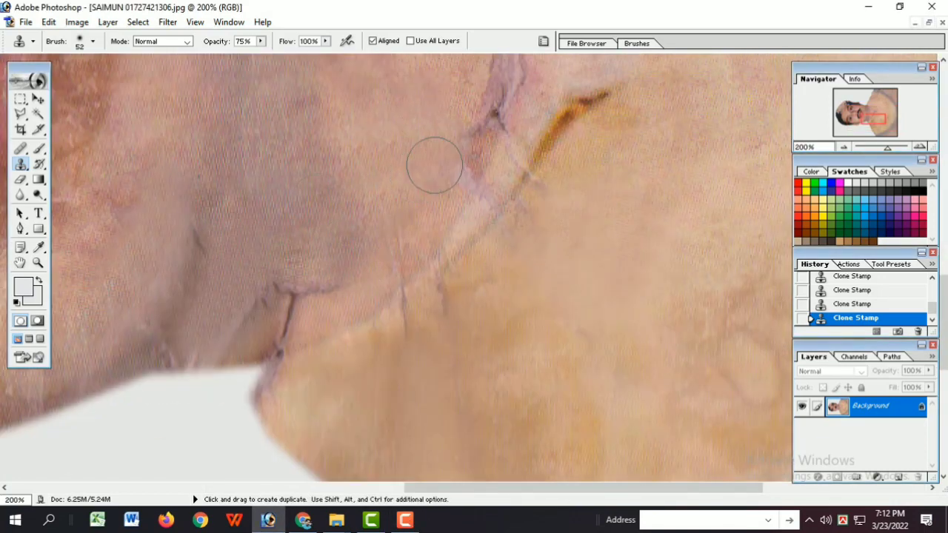
Step: Clone out the remaining crack pieces where the neck meets the collar and shoulder
click(451, 183)
click(465, 115)
click(323, 300)
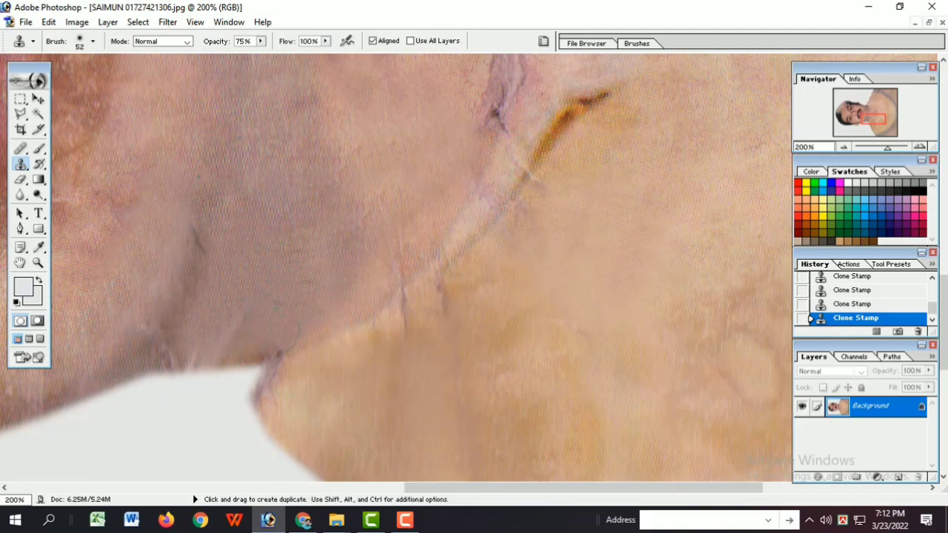
ctrl+alt+click(476, 154)
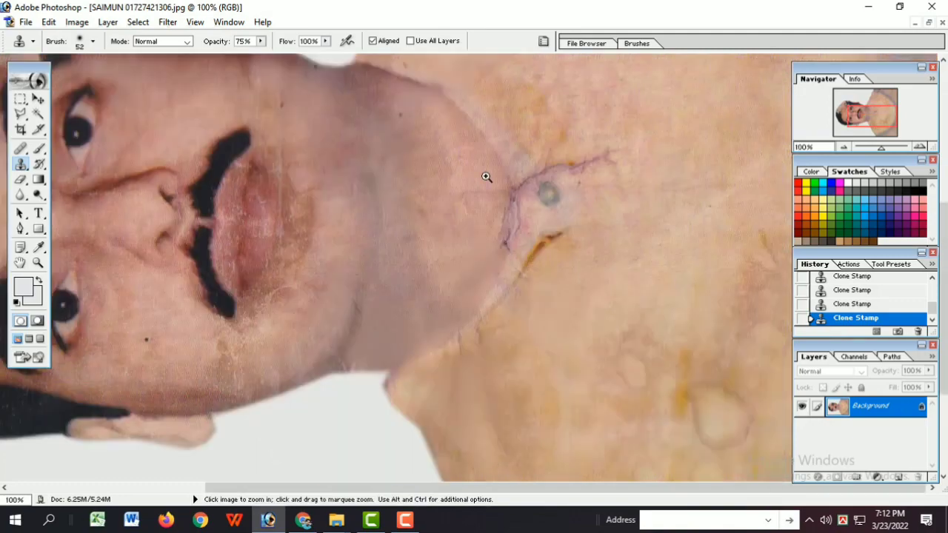
Step: Clone clean shirt fabric over the orange-brown streak beside the collar
ctrl+alt+click(488, 179)
ctrl+click(543, 307)
ctrl+click(556, 343)
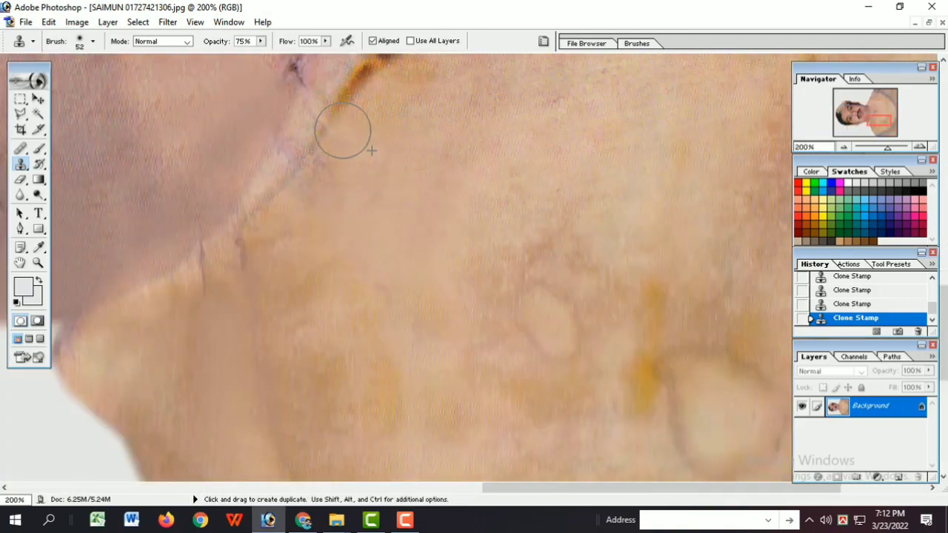
ctrl+alt+click(584, 219)
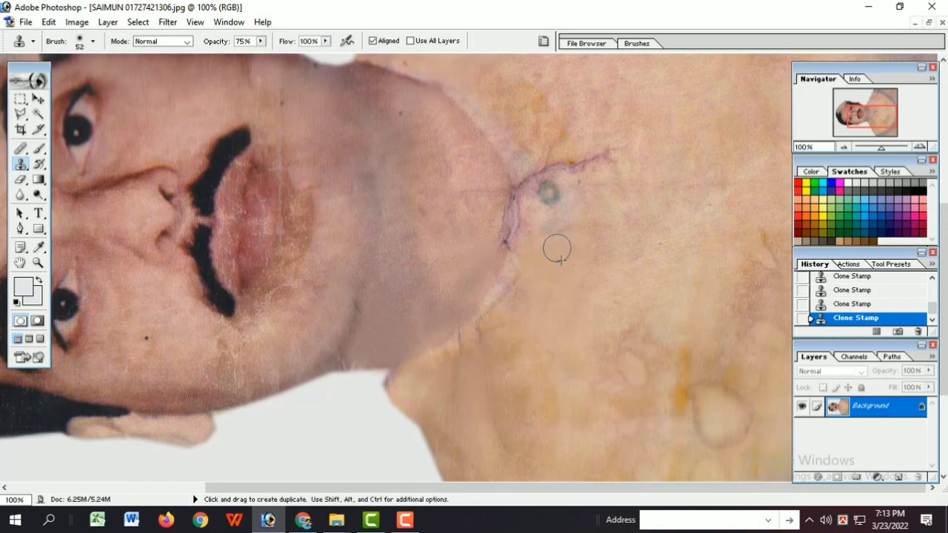
Step: Undo the last clone strokes and clone a cleaner edge along the collar and neckline
key(ctrl+alt+z)
key(ctrl+alt+z)
alt+click(555, 267)
click(527, 279)
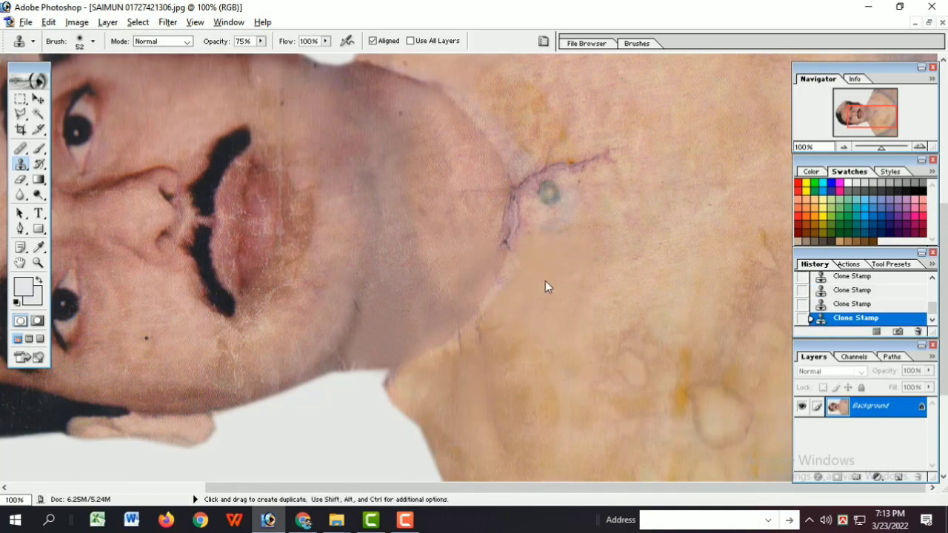
scroll(585, 244, down, 1)
key(ctrl+alt+z)
drag(501, 268, 498, 204)
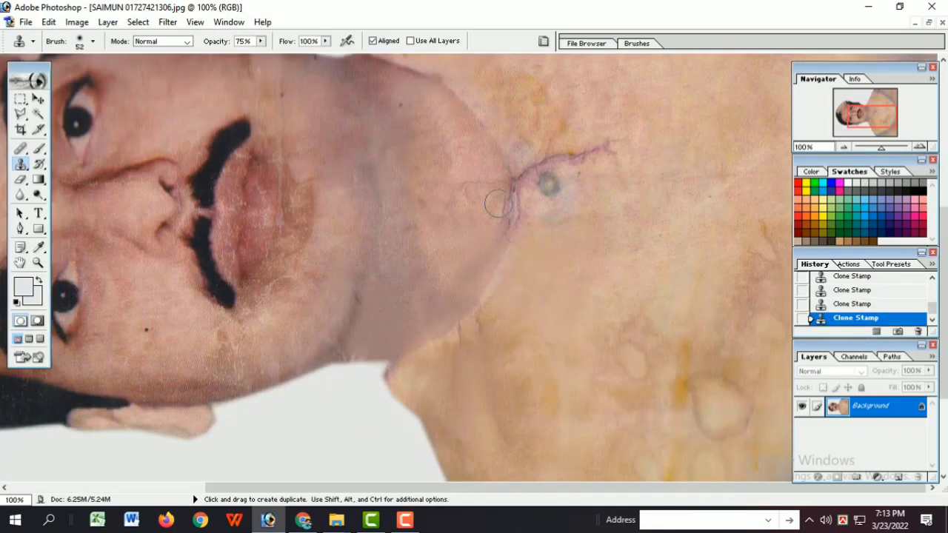
Step: Undo the last strokes and clone clean fabric over the yellow stains on the lower shoulder with a 125 px brush
key(ctrl+minus)
key(ctrl+minus)
key(ctrl+minus)
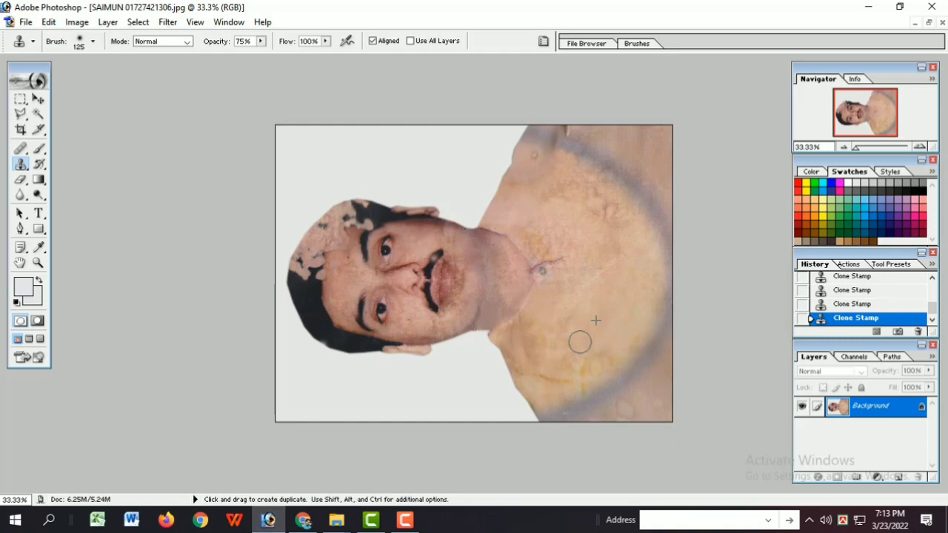
key(ctrl+alt+z)
key(ctrl+alt+z)
key(ctrl+alt+z)
drag(583, 388, 550, 379)
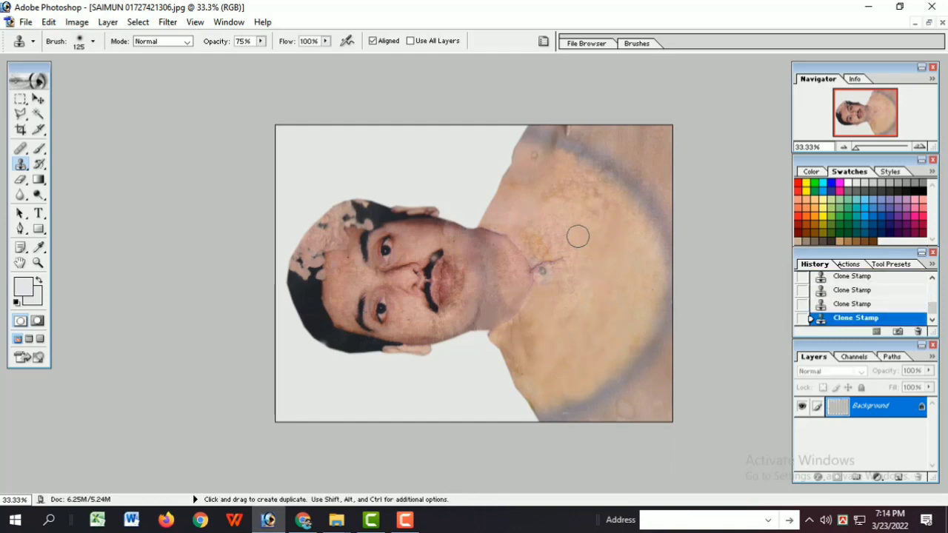
Step: Enlarge the Clone Stamp brush to 250 px and clone clean fabric over the stains on the chest and below the collar
click(21, 163)
key(bracketright)
key(bracketright)
key(bracketright)
key(bracketright)
key(bracketright)
key(bracketright)
key(bracketright)
key(bracketleft)
key(bracketleft)
key(bracketleft)
ctrl+click(630, 266)
ctrl+click(630, 266)
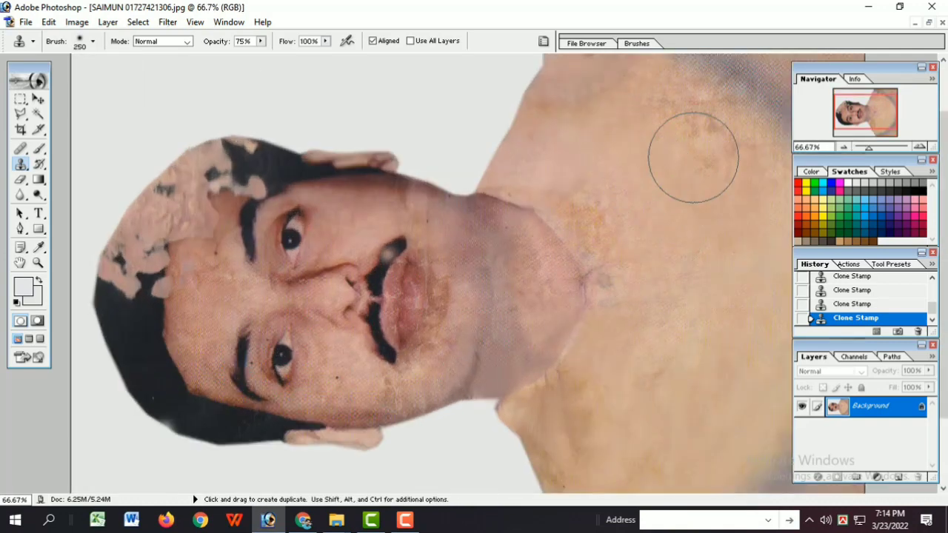
Step: Rotate the canvas until the portrait stands upright
key(ctrl+minus)
key(ctrl+minus)
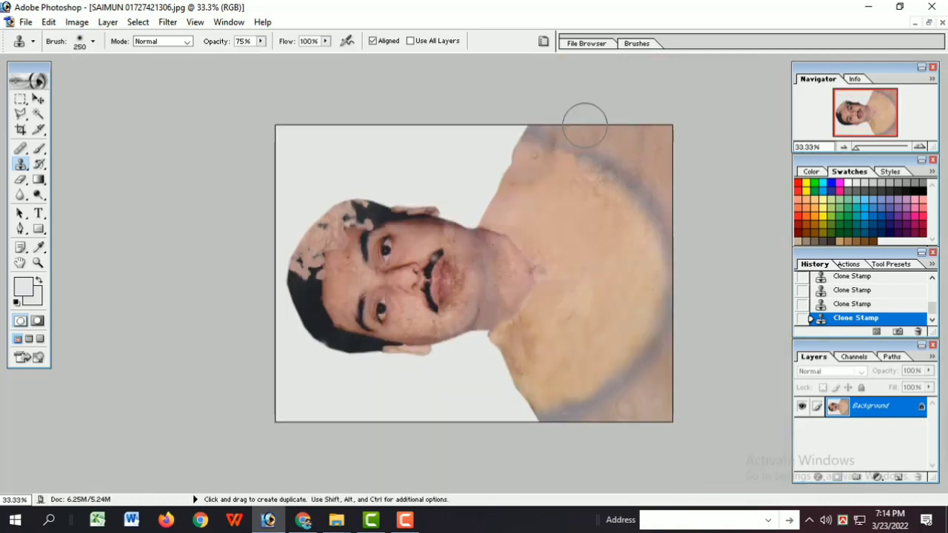
key(ctrl+minus)
key(ctrl+plus)
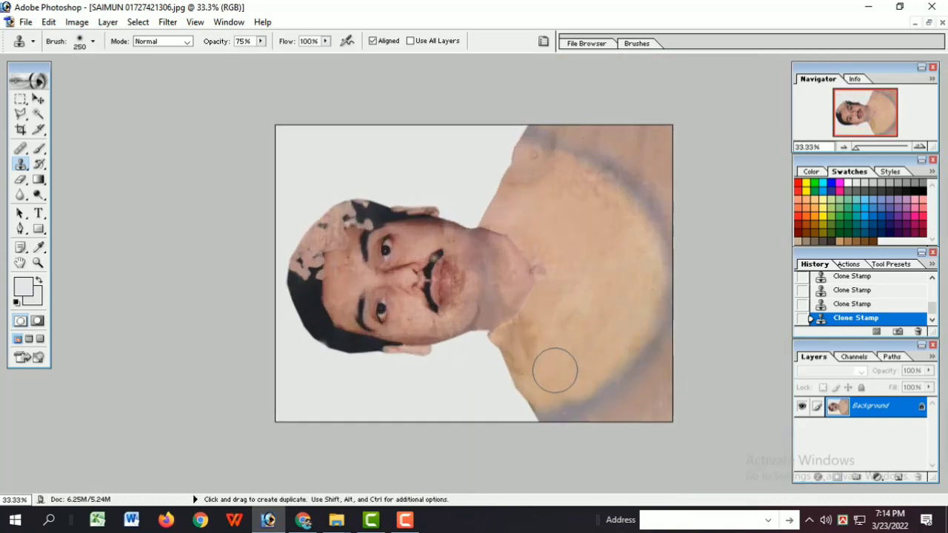
key(ctrl+minus)
click(77, 22)
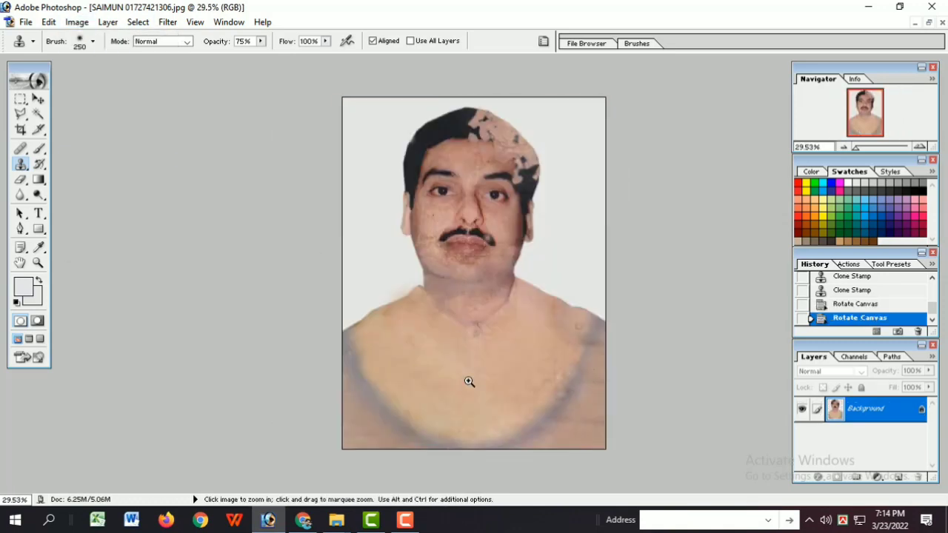
key(ctrl+plus)
key(ctrl+plus)
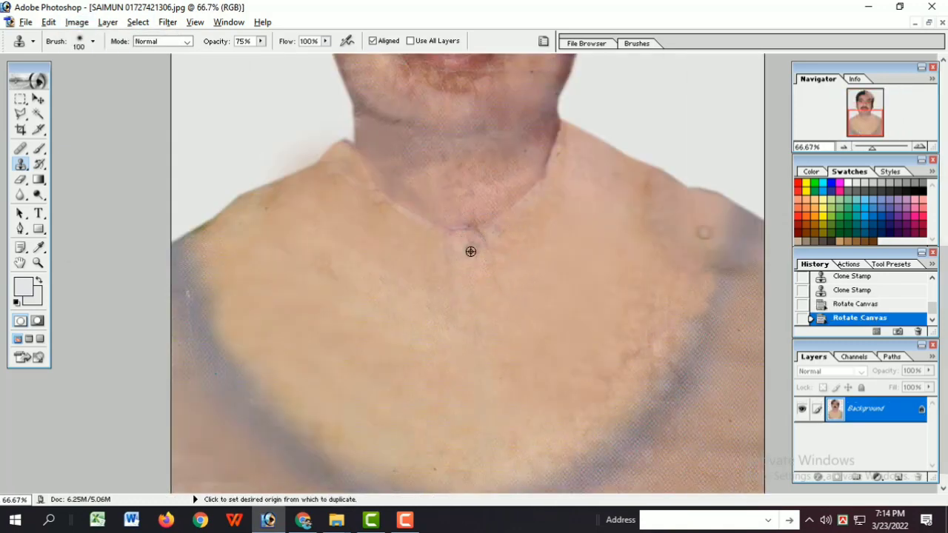
Step: Rework the button area below the collar with a 100 px Clone Stamp brush, undoing unwanted strokes
alt+click(471, 251)
click(478, 309)
key(ctrl+z)
key(ctrl+z)
key(ctrl+z)
key(ctrl+z)
key(ctrl+z)
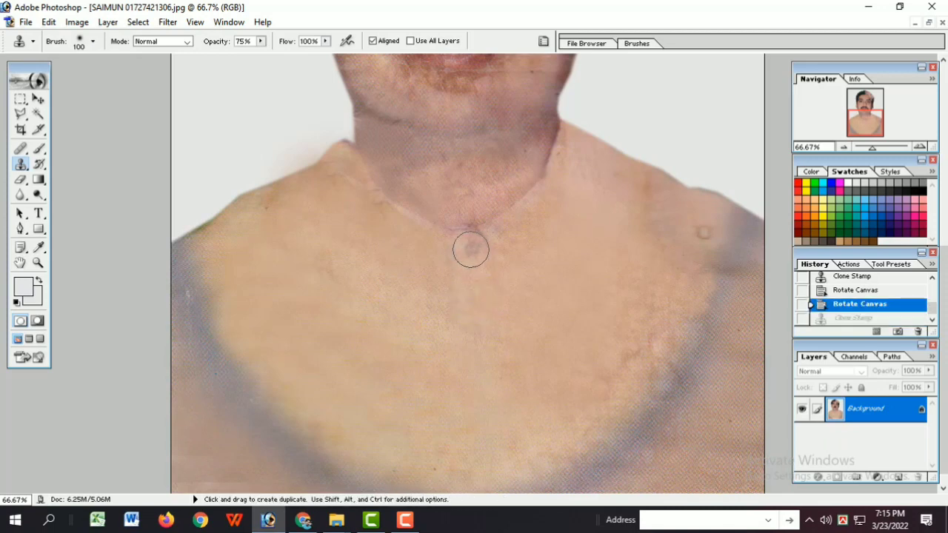
alt+click(480, 305)
click(566, 263)
click(578, 264)
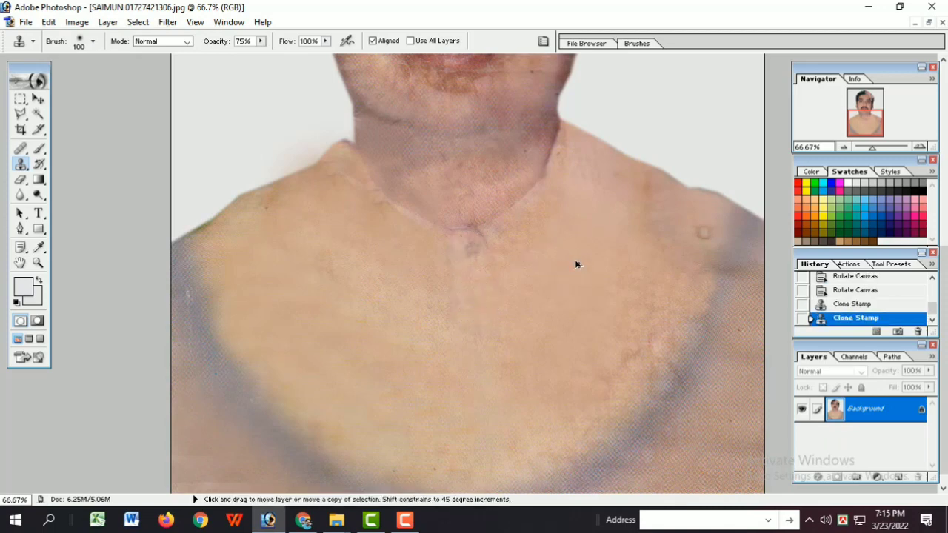
Step: Undo the last strokes and clone the placket line beside the two shirt buttons with a 50 px brush
key(ctrl+plus)
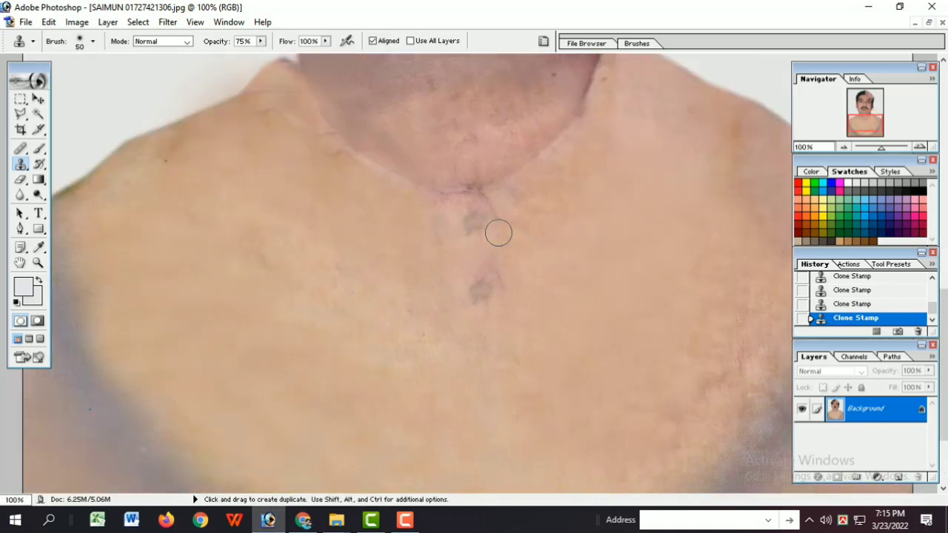
key(ctrl+alt+z)
key(ctrl+alt+z)
drag(500, 226, 505, 252)
ctrl+click(516, 296)
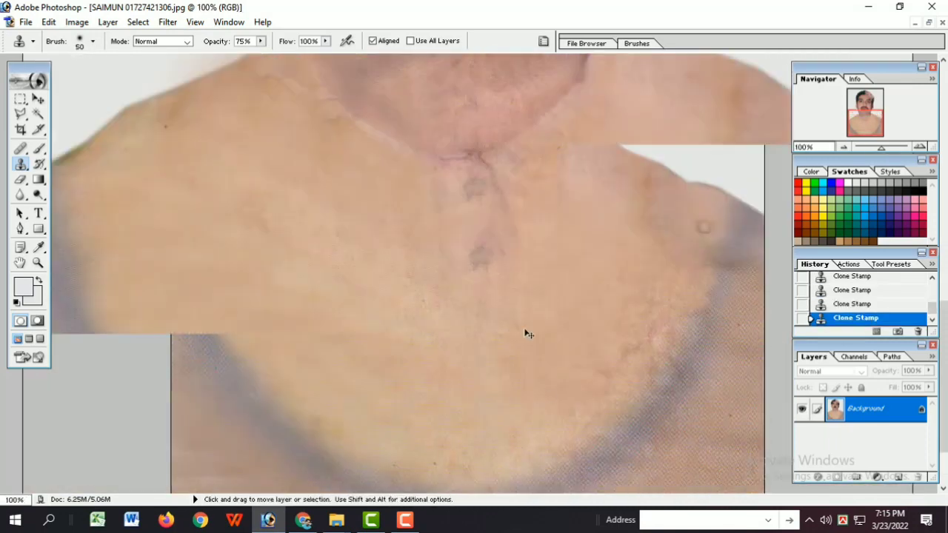
Step: Clone a third button mark onto the shirt front below the second one
ctrl+alt+click(430, 257)
ctrl+alt+click(430, 257)
ctrl+alt+click(430, 257)
ctrl+click(499, 358)
ctrl+click(499, 358)
ctrl+click(499, 357)
ctrl+alt+click(538, 178)
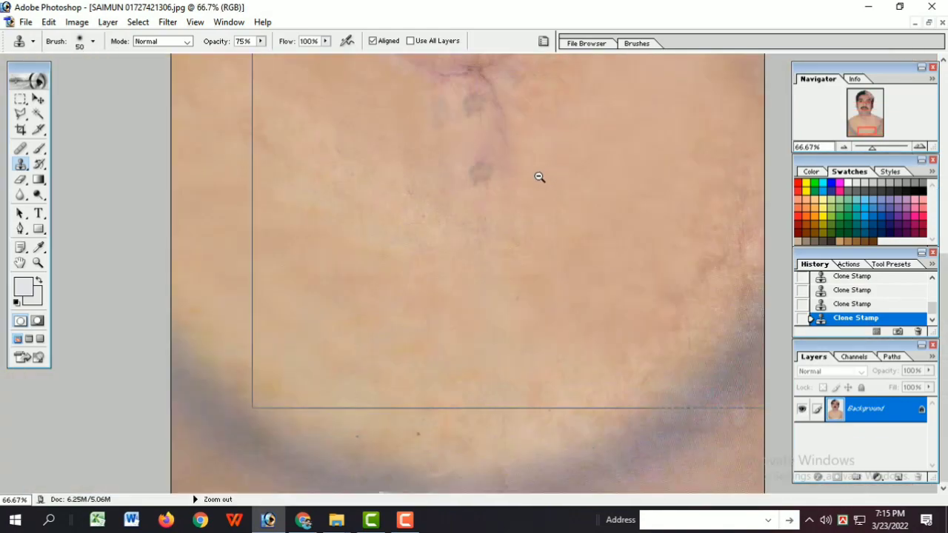
ctrl+alt+click(539, 177)
click(477, 356)
key(ctrl+alt+z)
key(ctrl+alt+z)
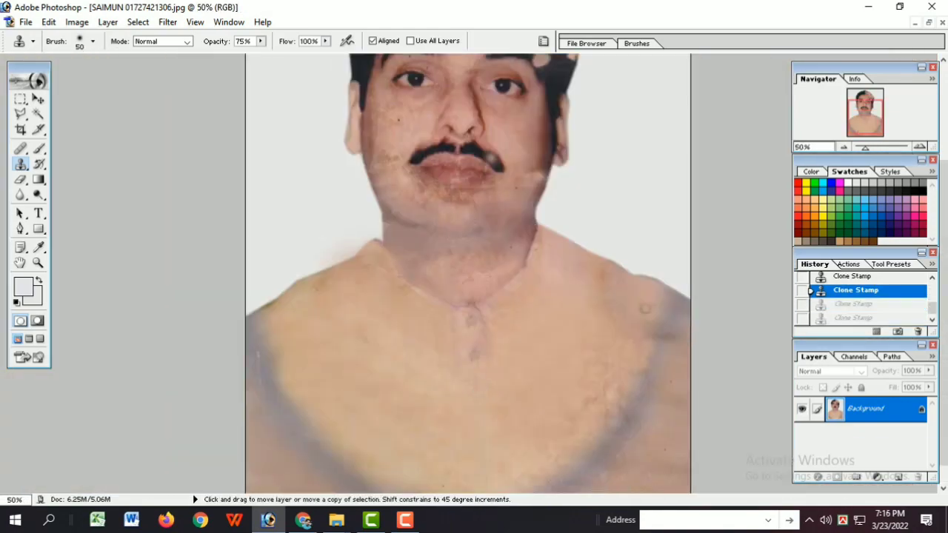
key(ctrl+alt+z)
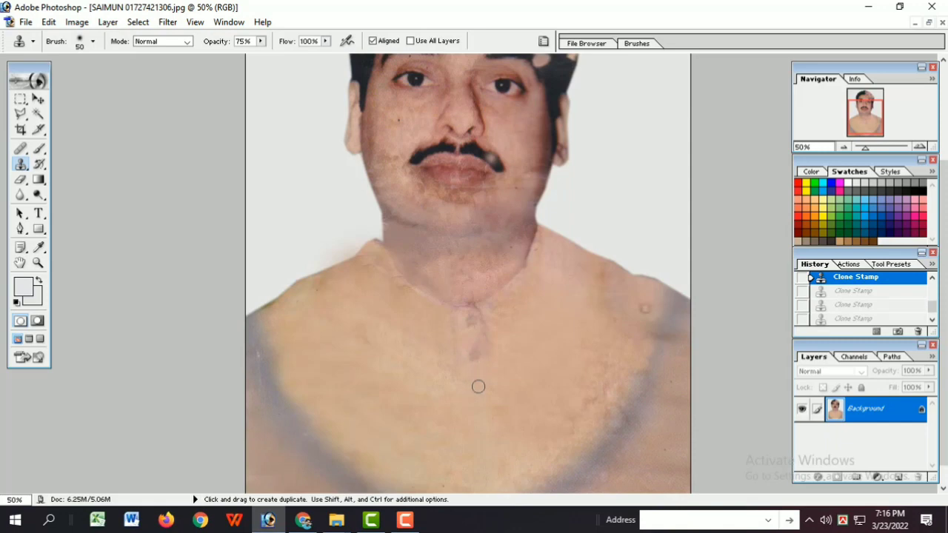
key(ctrl+shift+z)
key(ctrl+shift+z)
key(ctrl+shift+z)
ctrl+alt+click(489, 394)
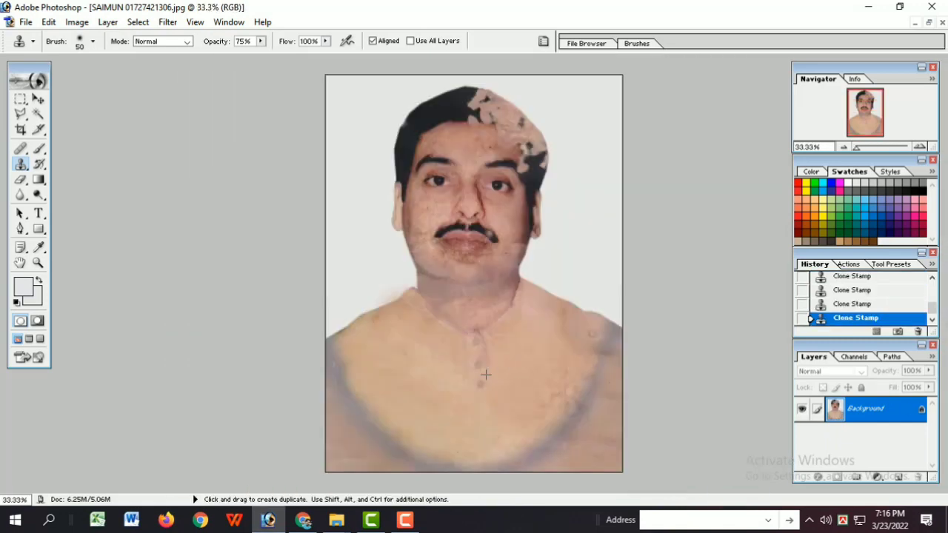
Step: Touch up the collar and neck edge below the jaw with the Clone Stamp
ctrl+click(507, 341)
ctrl+click(515, 326)
ctrl+click(535, 278)
ctrl+alt+click(538, 274)
ctrl+alt+click(538, 274)
ctrl+alt+click(535, 274)
ctrl+alt+click(530, 275)
Step: Clone black hair over the peeled patches on top of the head and above the ear, undoing the last stroke
key(l)
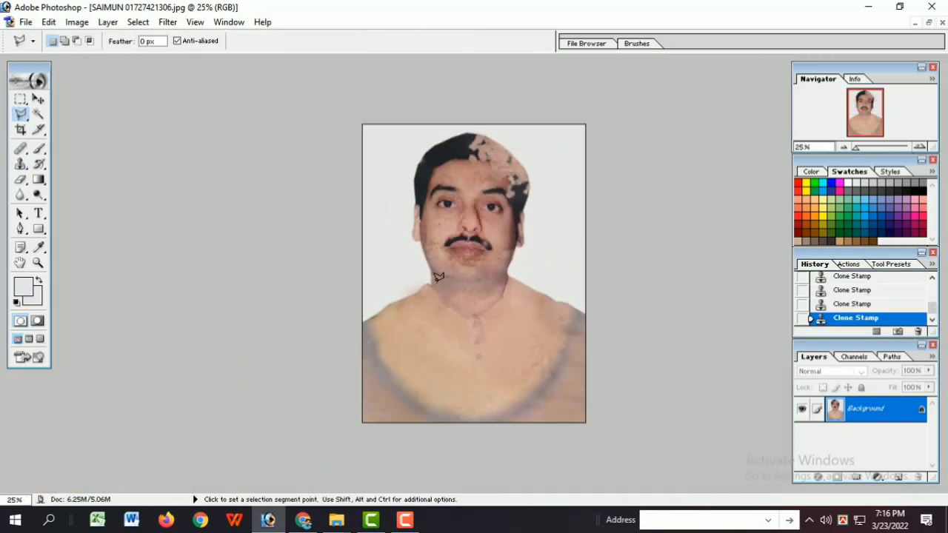
ctrl+click(506, 194)
ctrl+click(507, 192)
ctrl+click(507, 192)
ctrl+click(506, 192)
click(21, 163)
alt+click(436, 150)
mouse_move(455, 151)
mouse_down()
mouse_move(415, 142)
mouse_move(471, 144)
mouse_move(474, 130)
mouse_move(452, 154)
mouse_move(454, 164)
mouse_move(477, 164)
mouse_move(496, 155)
mouse_move(486, 111)
mouse_up()
drag(647, 332, 644, 311)
click(645, 293)
key(ctrl+z)
key(ctrl+space)
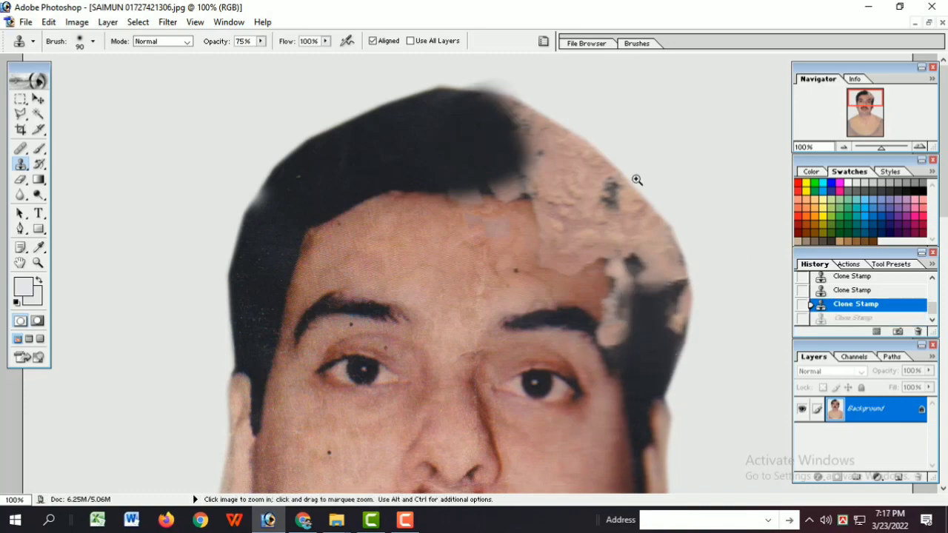
Step: Clone forehead skin over the peeled patch below the hairline
ctrl+click(637, 180)
key(ctrl+minus)
alt+click(430, 250)
drag(487, 226, 482, 252)
key(ctrl+minus)
click(405, 522)
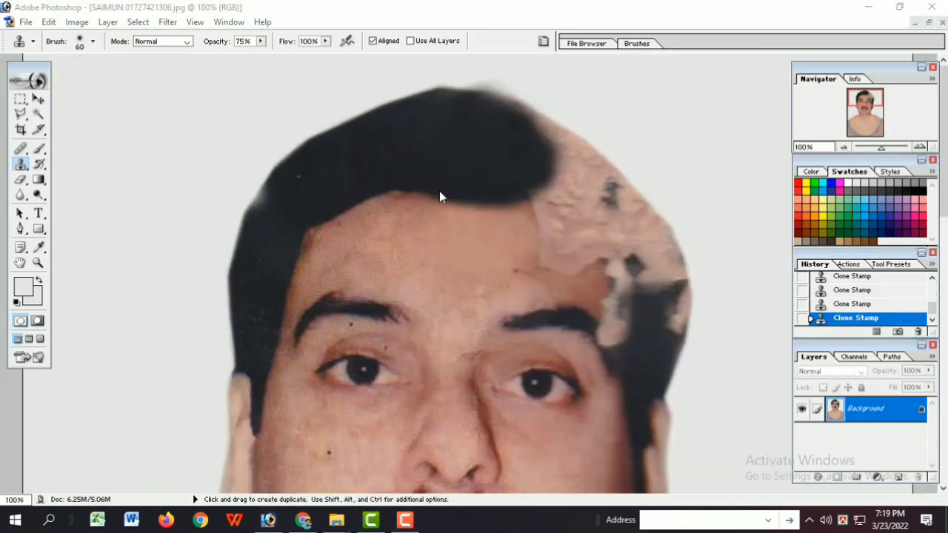
Step: Clone black hair over the peeled area from the crown to the temple, shaping a clean hairline with the Clone Stamp
mouse_move(556, 149)
mouse_down()
mouse_move(538, 178)
mouse_move(555, 168)
mouse_move(509, 115)
mouse_move(571, 164)
mouse_up()
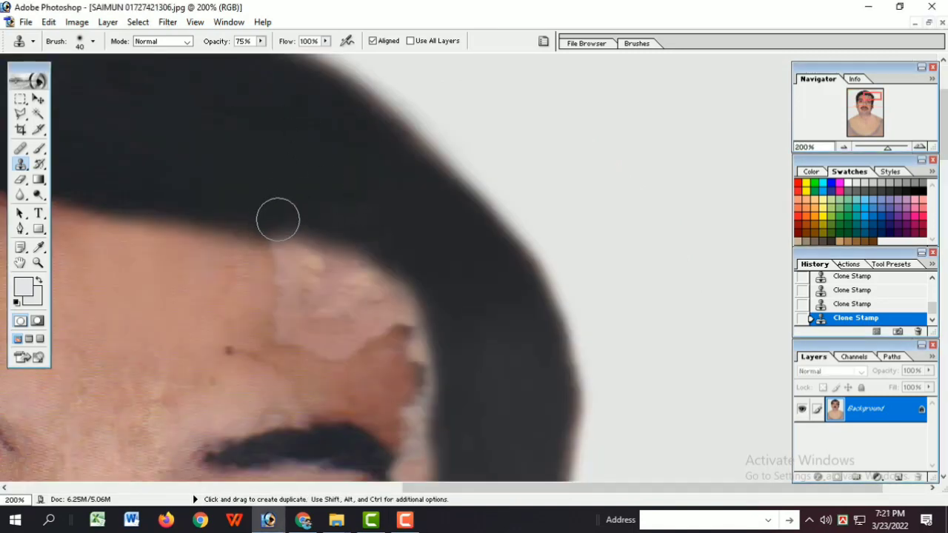
mouse_move(279, 218)
mouse_down()
mouse_move(412, 296)
mouse_move(447, 375)
mouse_up()
ctrl+alt+click(451, 339)
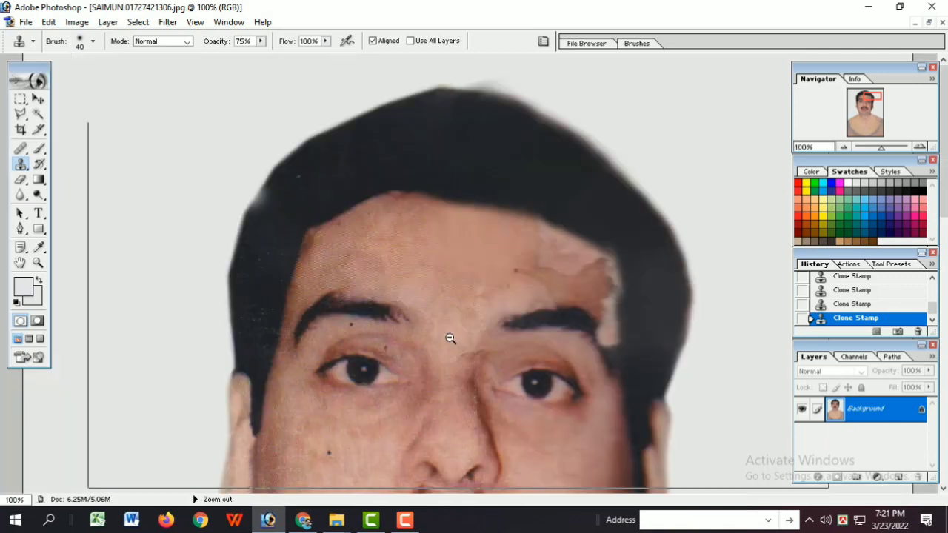
ctrl+alt+click(451, 339)
ctrl+click(624, 257)
ctrl+click(624, 257)
mouse_move(439, 268)
mouse_down()
mouse_move(436, 241)
mouse_move(441, 260)
mouse_up()
key(ctrl+z)
key(ctrl+z)
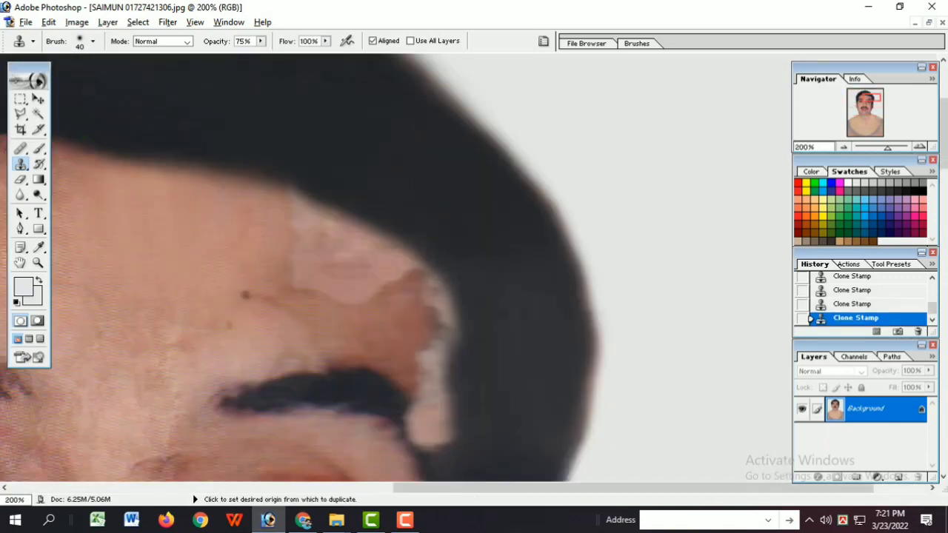
Step: Clone forehead skin over the peeled patch under the hairline and along the temple above the eyebrow
alt+click(241, 248)
drag(296, 264, 346, 292)
mouse_move(280, 215)
mouse_down()
mouse_move(391, 273)
mouse_move(433, 351)
mouse_up()
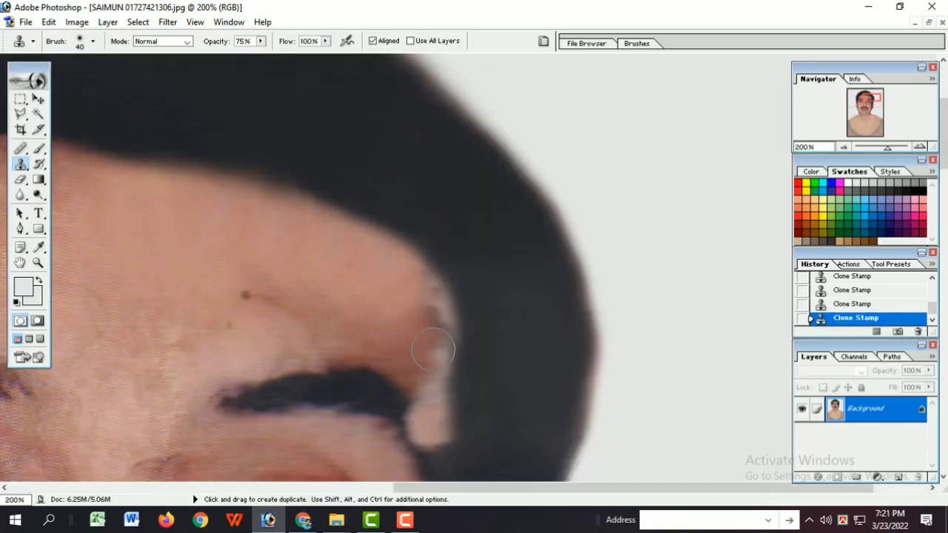
drag(430, 314, 442, 326)
ctrl+alt+click(443, 346)
ctrl+alt+click(443, 346)
ctrl+click(624, 235)
ctrl+click(623, 236)
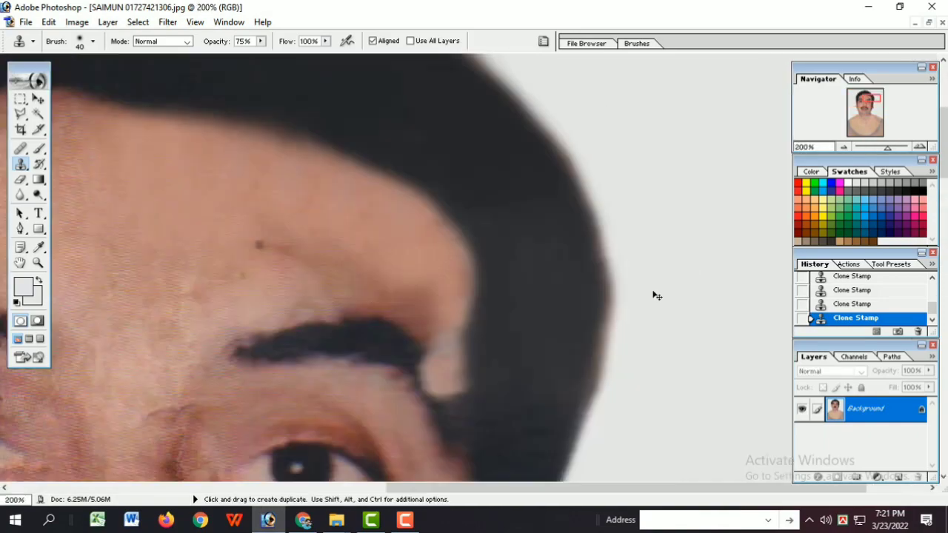
Step: Refine the edge between forehead skin and hair along the temple with the Clone Stamp
ctrl+click(372, 307)
alt+click(389, 147)
mouse_move(357, 198)
mouse_down()
mouse_move(342, 200)
mouse_move(504, 244)
mouse_move(555, 286)
mouse_move(563, 307)
mouse_up()
ctrl+alt+click(646, 374)
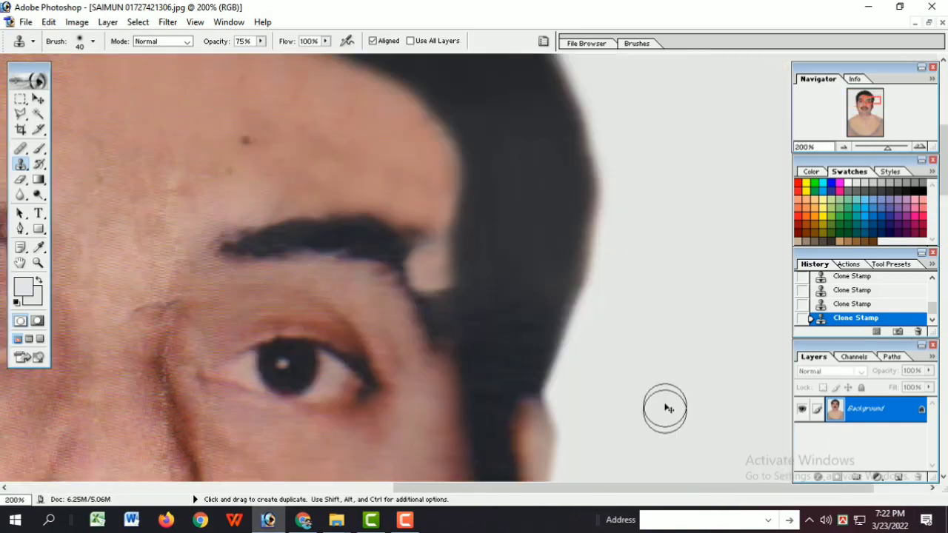
Step: Reduce the brush to 20 and clone skin and eyebrow hair over the pale patch at the eyebrow's outer end
ctrl+alt+click(666, 408)
ctrl+alt+click(667, 409)
ctrl+click(612, 250)
ctrl+click(585, 252)
ctrl+click(552, 253)
alt+click(433, 194)
key(bracketleft)
key(bracketleft)
click(412, 225)
key(ctrl+z)
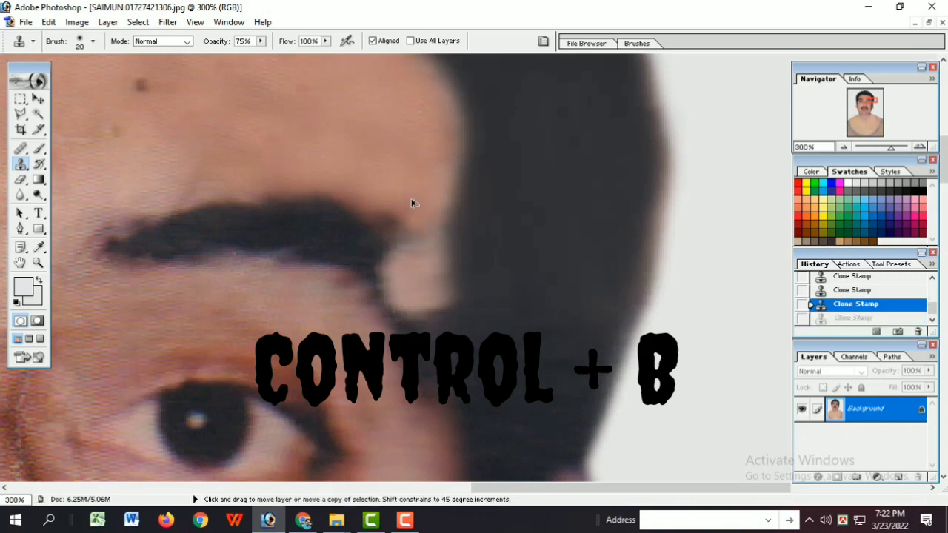
drag(419, 233, 434, 260)
drag(412, 318, 369, 255)
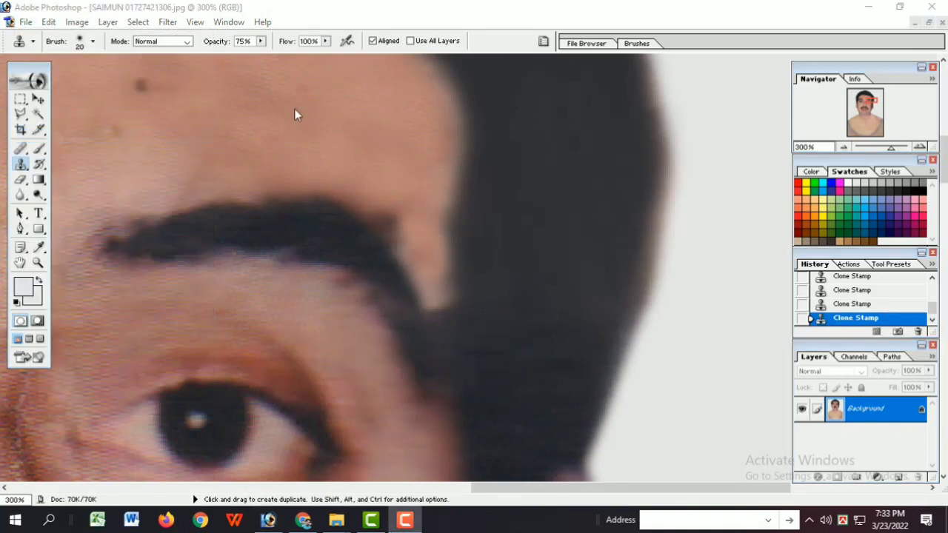
Step: Extend the strip of skin downward between the eyebrow tail and the hair, undoing the last stroke
click(21, 165)
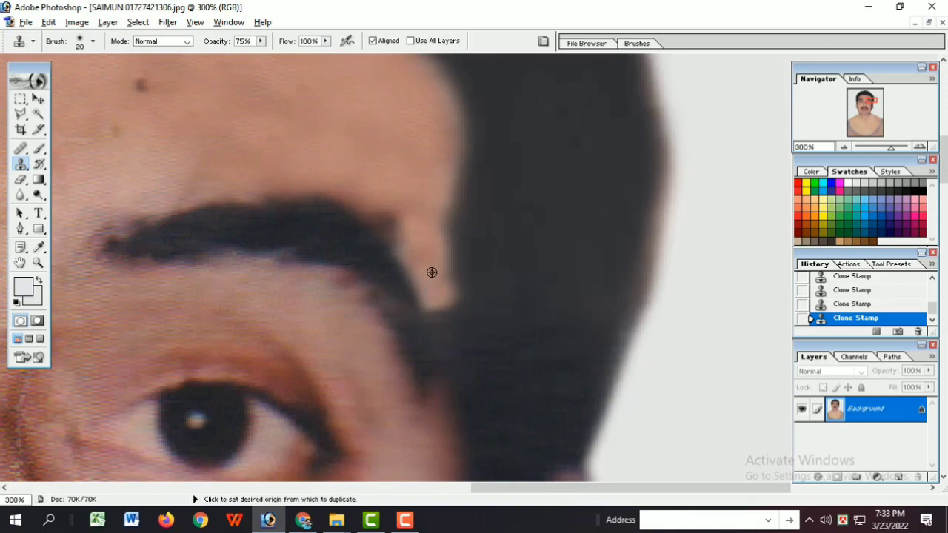
alt+click(432, 273)
drag(432, 272, 443, 417)
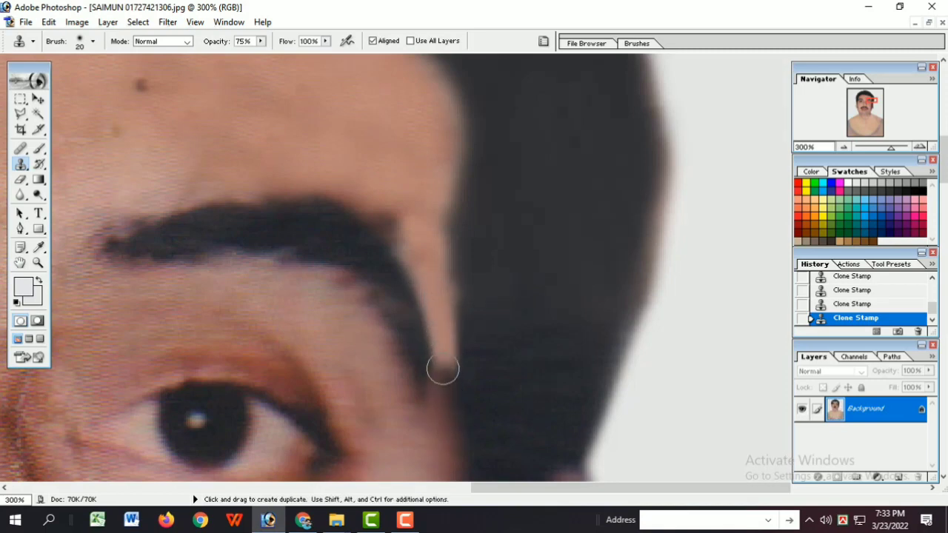
key(ctrl+plus)
click(458, 194)
key(ctrl+z)
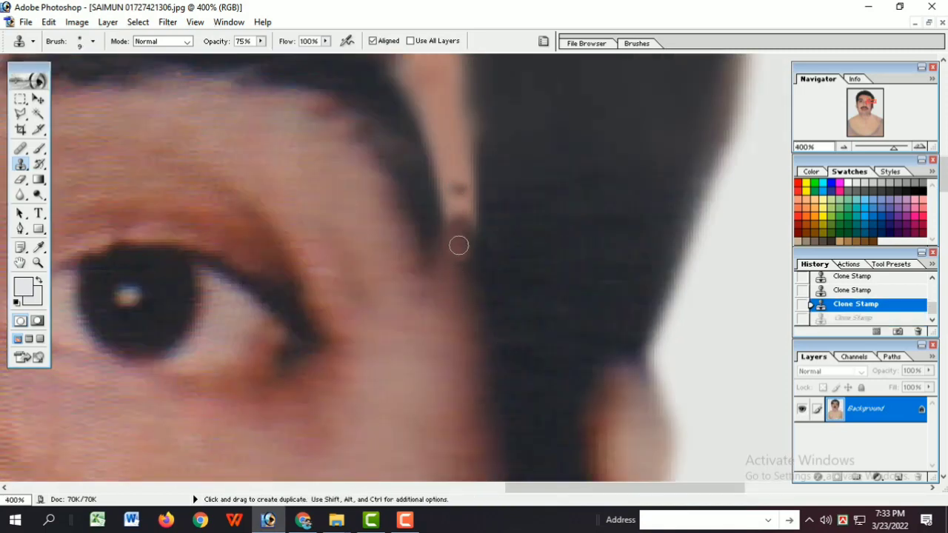
Step: Clone darker temple skin over the light strip beside the eyebrow tail using a size 9 brush
alt+click(460, 245)
click(458, 207)
click(457, 196)
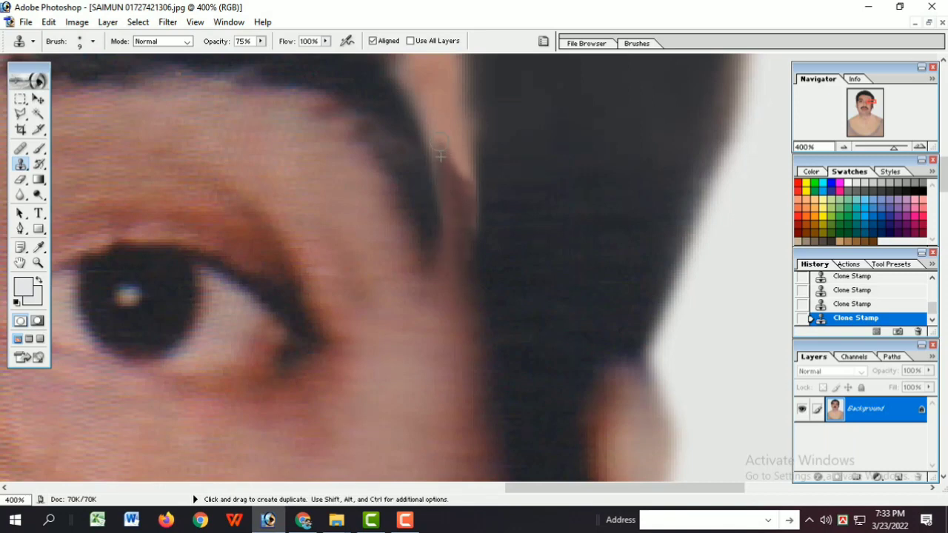
mouse_move(439, 140)
mouse_down()
mouse_move(460, 149)
mouse_move(446, 107)
mouse_up()
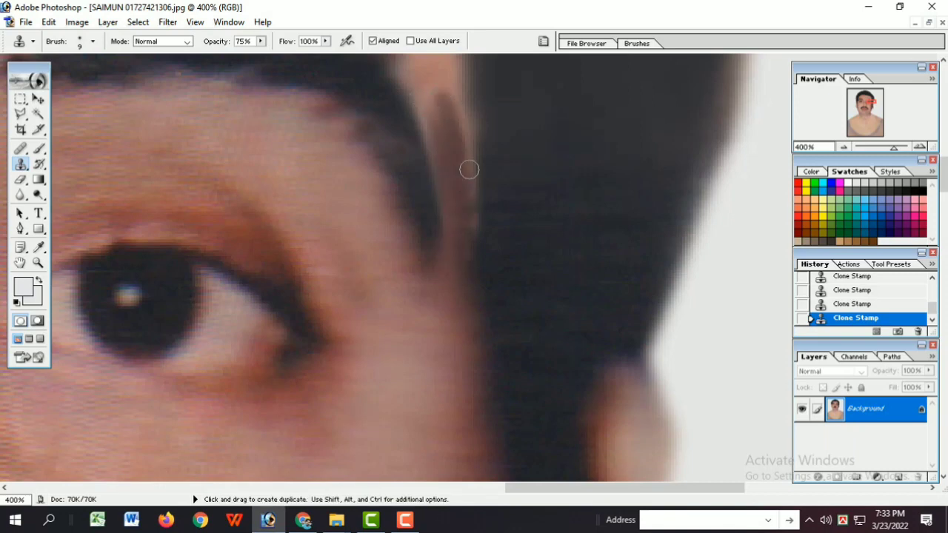
alt+click(447, 142)
click(431, 101)
ctrl+alt+click(458, 148)
Step: Clone lighter forehead skin along the upper edge of the eyebrow's outer end and the top of the adjoining strip
ctrl+alt+click(440, 225)
ctrl+alt+click(440, 225)
ctrl+alt+click(441, 225)
ctrl+click(595, 224)
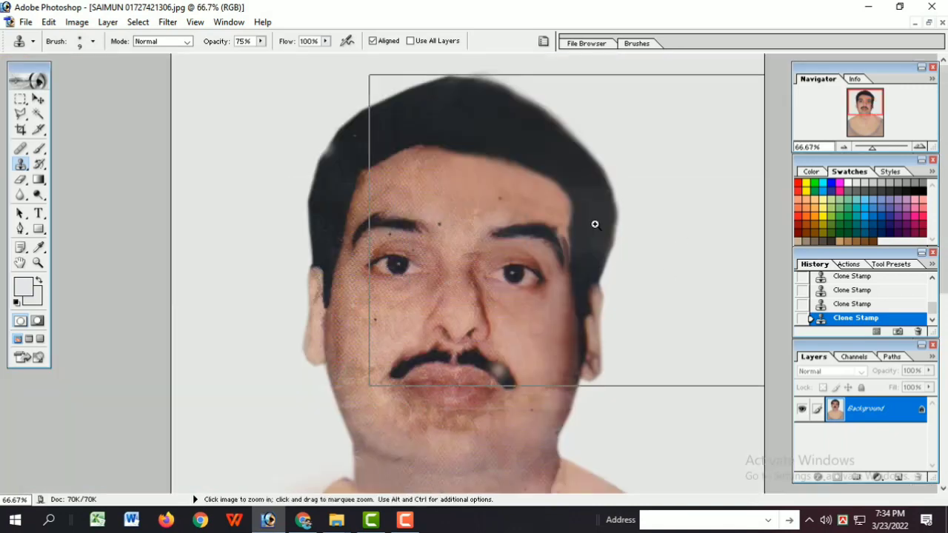
ctrl+click(597, 231)
key(ctrl+z)
ctrl+click(520, 399)
click(449, 272)
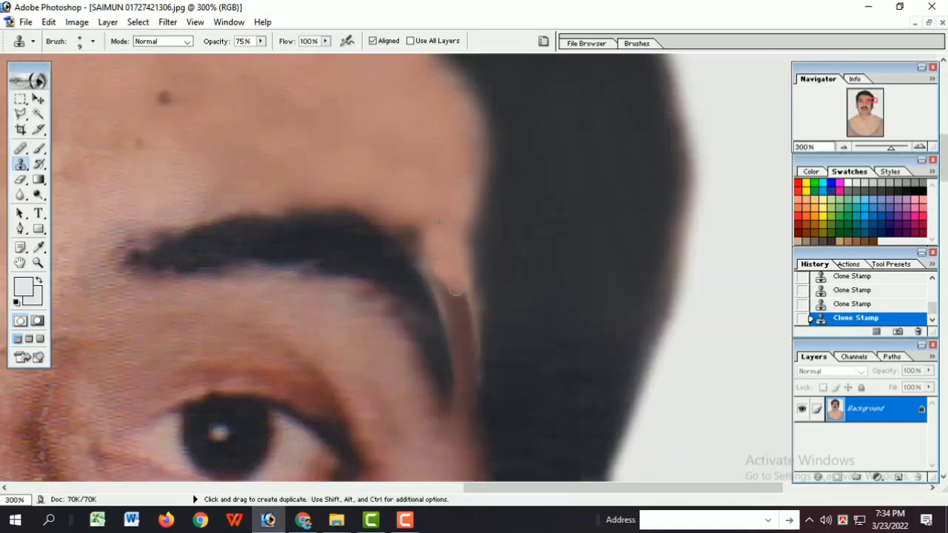
drag(399, 202, 379, 210)
alt+click(372, 191)
click(381, 205)
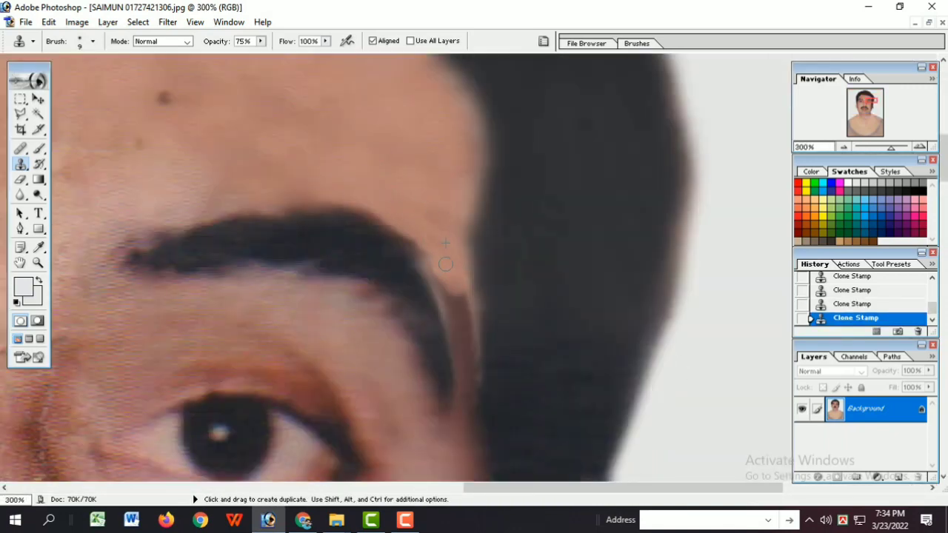
key(ctrl+z)
Step: Blend the skin tones in the narrow strip between the eyebrow tail and the hair
mouse_move(445, 264)
mouse_down()
mouse_move(464, 305)
mouse_move(455, 297)
mouse_move(451, 323)
mouse_up()
click(455, 293)
click(460, 302)
alt+click(425, 209)
click(425, 201)
click(435, 339)
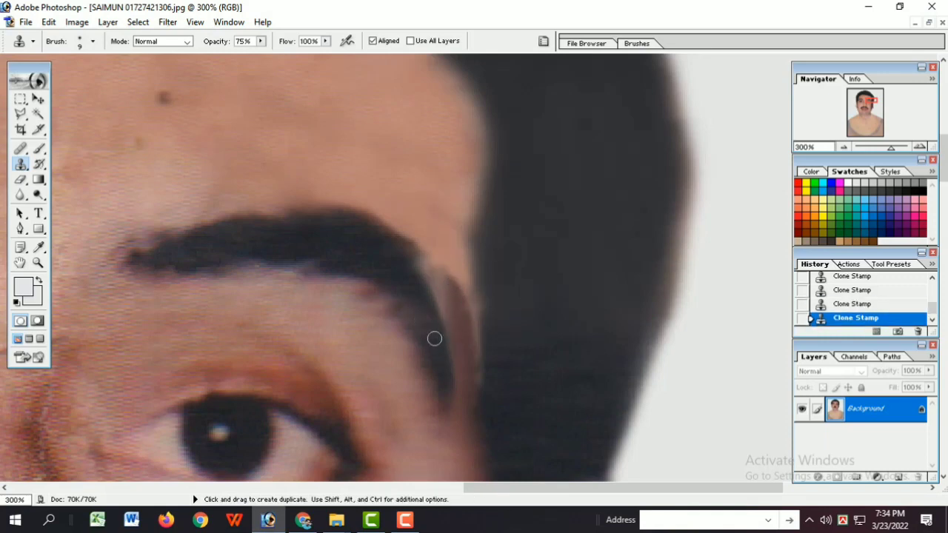
key(ctrl+alt+0)
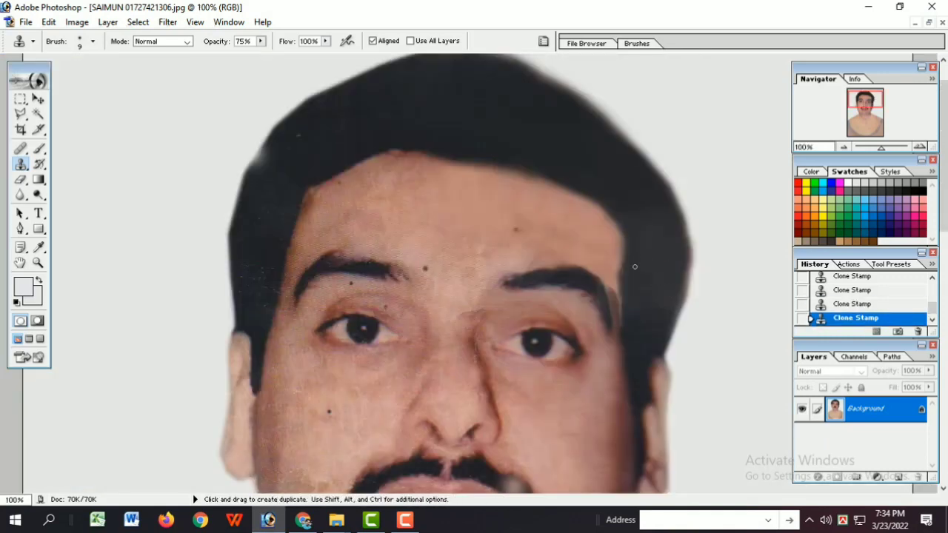
Step: Enlarge the brush to 50 and clone hair over the temple edge to bring the hairline closer to the eyebrow
key(ctrl+alt+z)
key(bracketright)
key(bracketright)
key(bracketright)
key(bracketright)
key(bracketright)
alt+click(644, 277)
drag(623, 275, 626, 257)
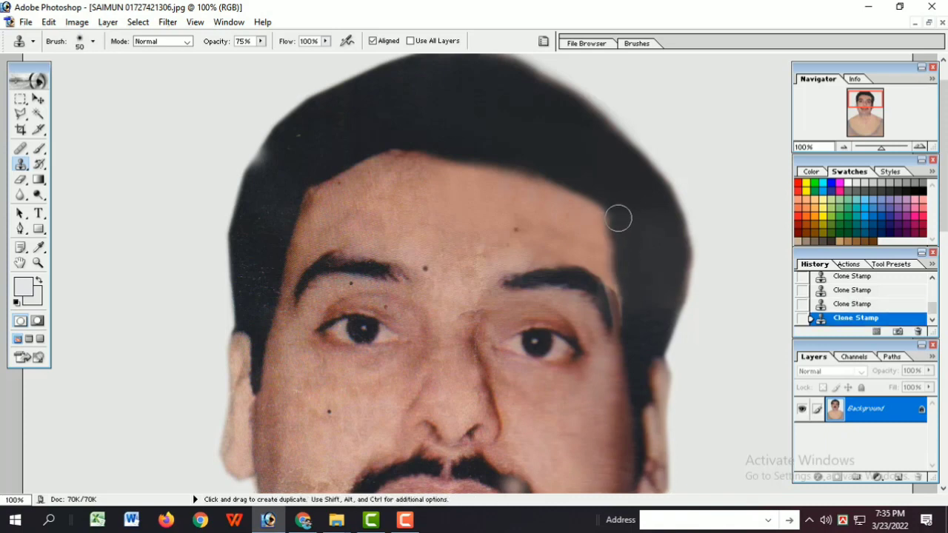
Step: Reduce the brush to 20 and clone clean skin down the dark strip between the eyebrow tail and the hair
key(ctrl+equal)
key(ctrl+equal)
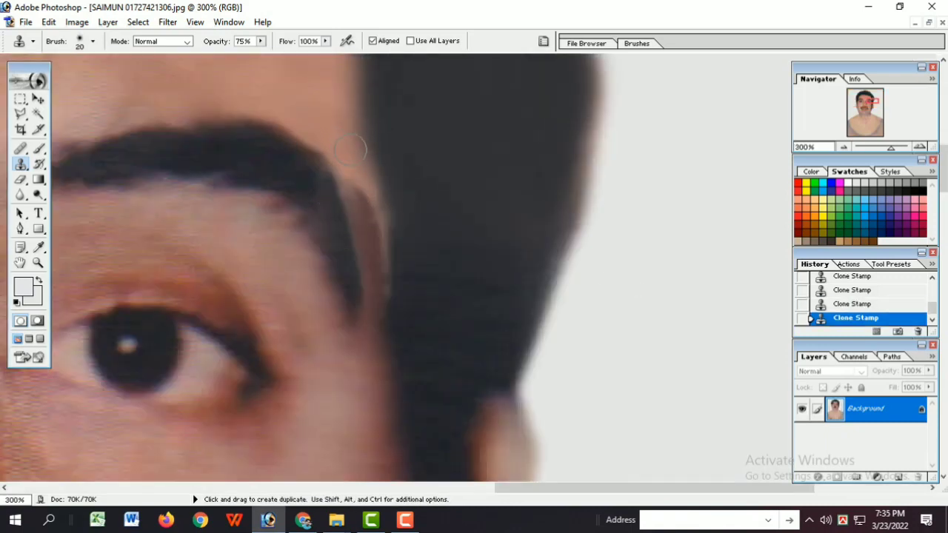
key(bracketleft)
key(bracketleft)
key(bracketleft)
drag(364, 194, 381, 294)
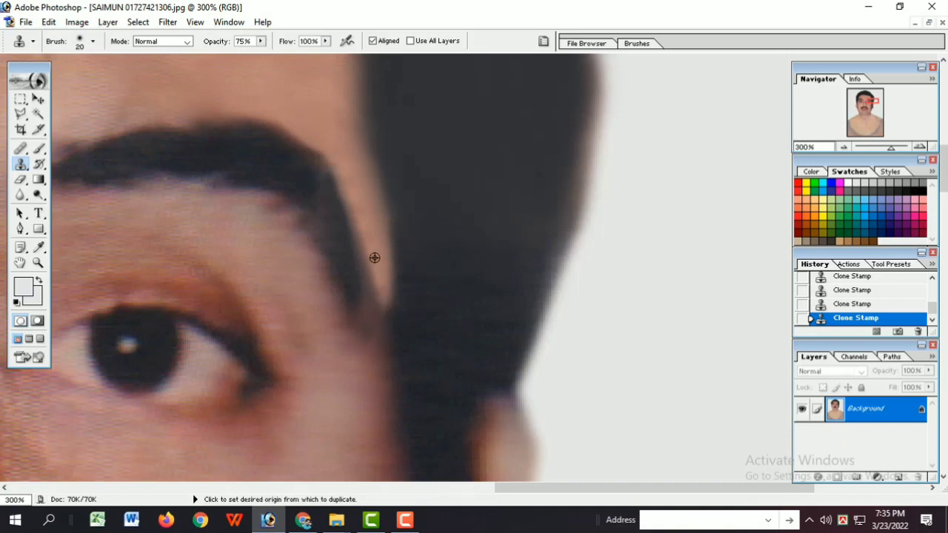
Step: Trim the outer edge of the eyebrow tail with cloned skin, toggling the last stroke to compare
alt+click(376, 257)
drag(363, 236, 364, 222)
key(ctrl+z)
key(ctrl+z)
key(ctrl+z)
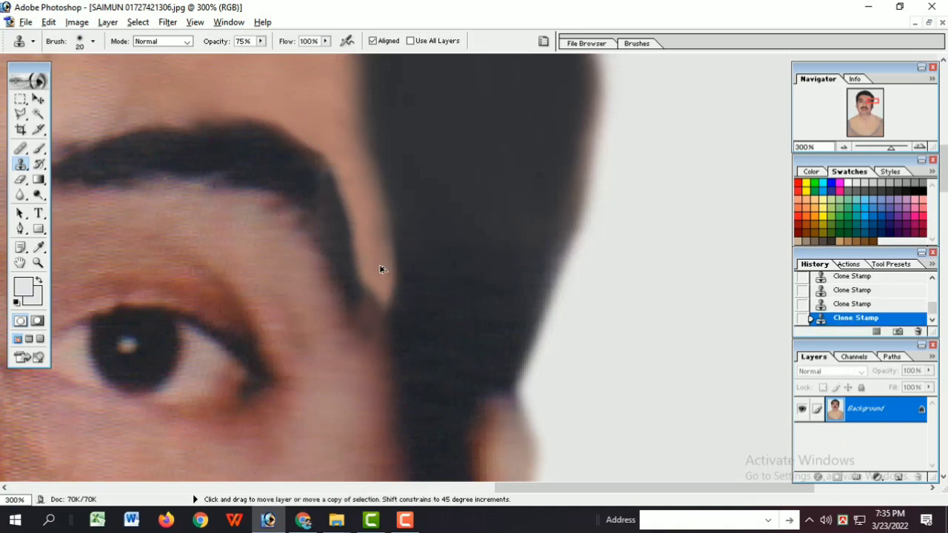
key(ctrl+minus)
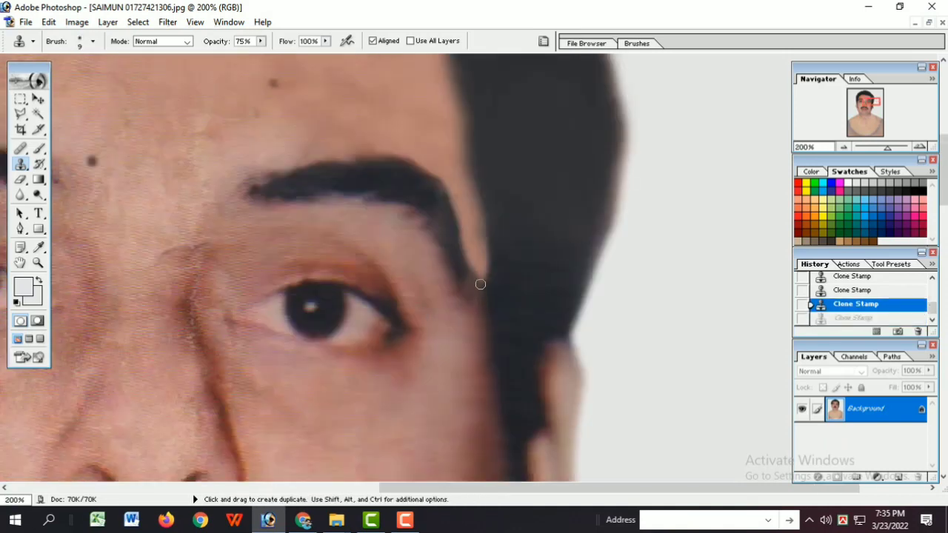
Step: Clone darker temple skin up over the lower end of the strip beside the eyebrow tail, stepping back recent strokes
drag(482, 295, 479, 270)
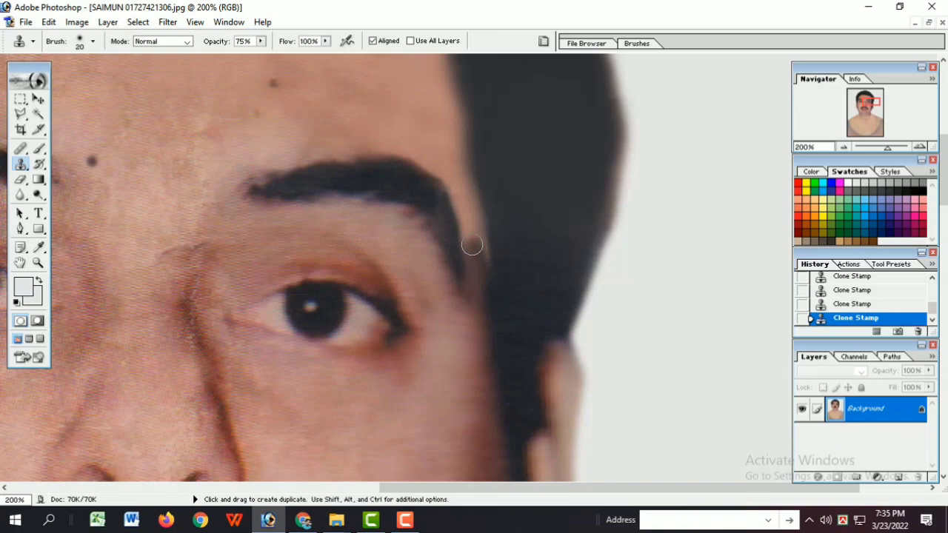
drag(467, 222, 464, 195)
key(ctrl+alt+z)
key(ctrl+alt+z)
key(ctrl+alt+z)
key(ctrl+minus)
key(ctrl+minus)
key(ctrl+z)
Step: Set the Clone Stamp opacity to 31% and blend the skin between the eyebrow tail and the hair
ctrl+click(614, 249)
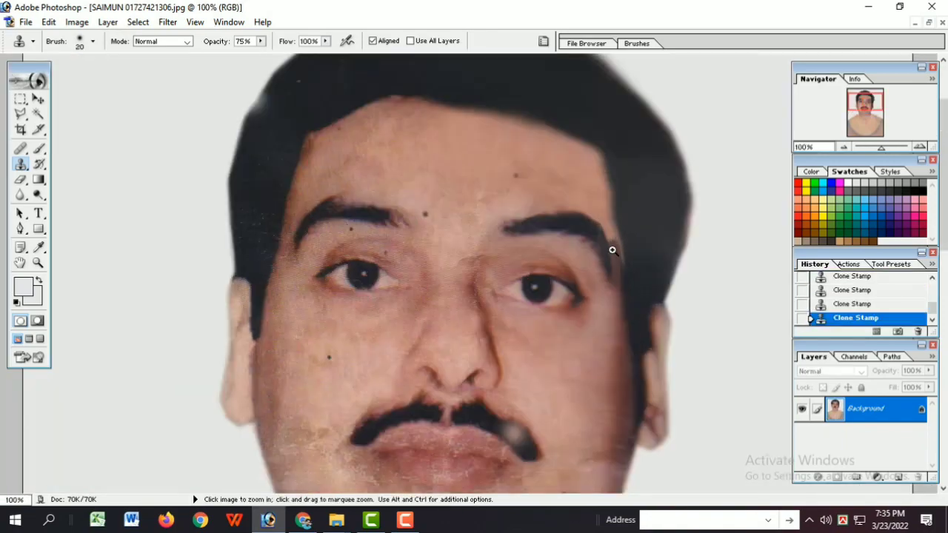
ctrl+click(614, 249)
ctrl+click(495, 226)
key(3)
key(1)
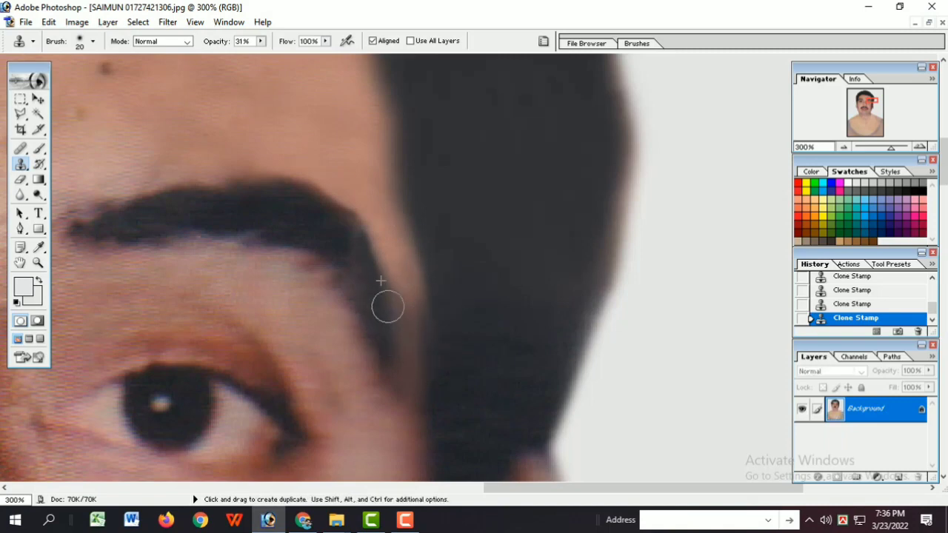
alt+click(393, 229)
alt+click(397, 227)
alt+click(437, 200)
ctrl+click(569, 117)
ctrl+click(611, 197)
ctrl+click(633, 248)
ctrl+click(678, 288)
Step: Lower the Clone Stamp opacity to 22% and soften the skin transition at the temple beside the eyebrow
click(262, 42)
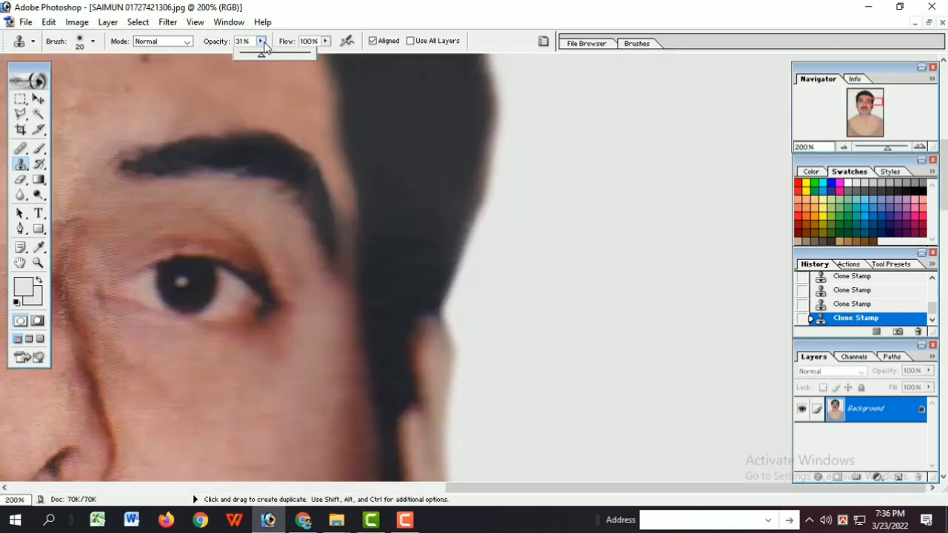
drag(266, 46, 279, 50)
key(2)
key(2)
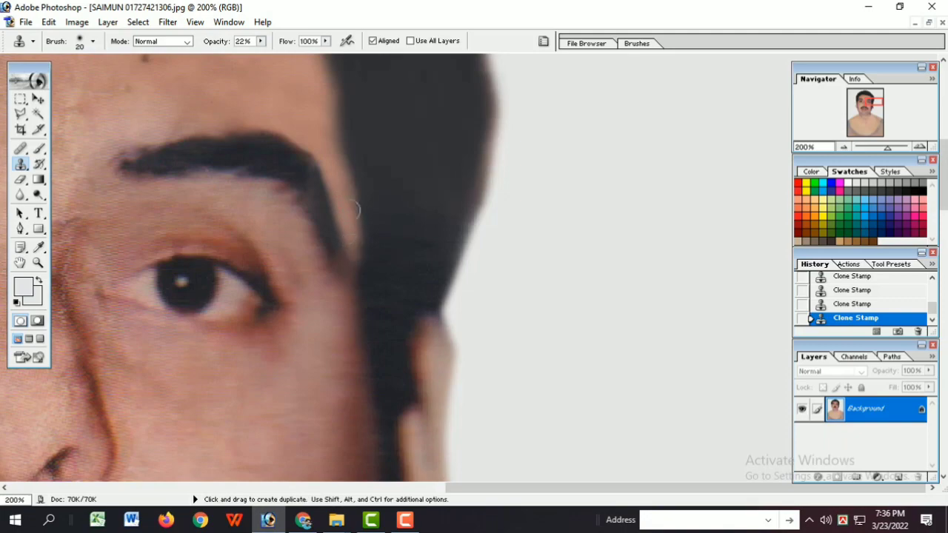
alt+click(344, 191)
alt+click(346, 192)
ctrl+click(576, 255)
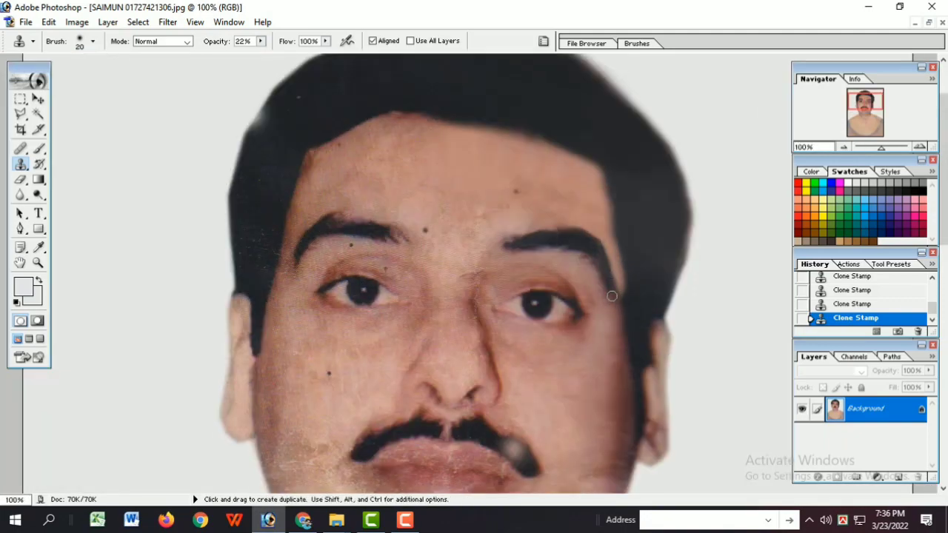
alt+click(614, 276)
alt+click(614, 264)
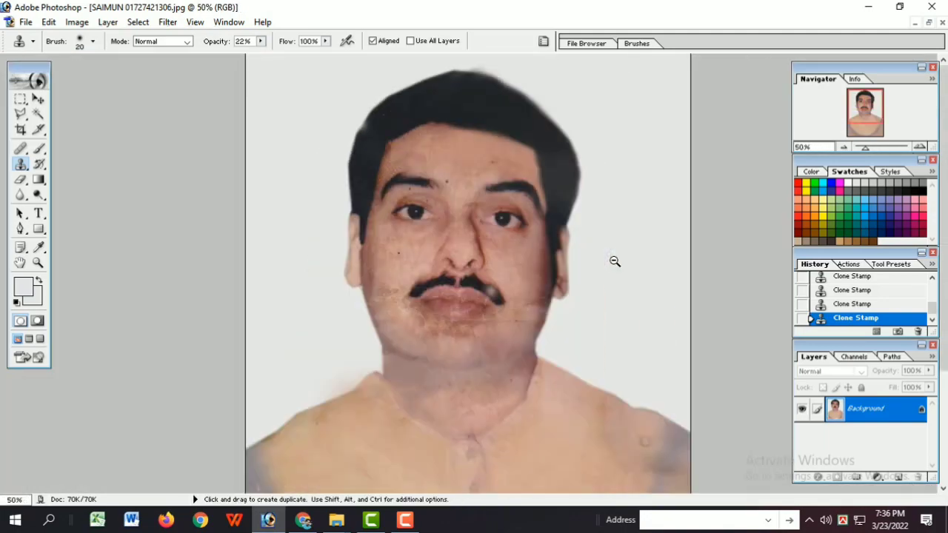
Step: Examine the restored hair, temple and eyebrow up close and within the whole portrait
alt+click(614, 259)
ctrl+click(603, 170)
ctrl+click(602, 171)
alt+click(575, 276)
alt+click(580, 304)
alt+click(583, 334)
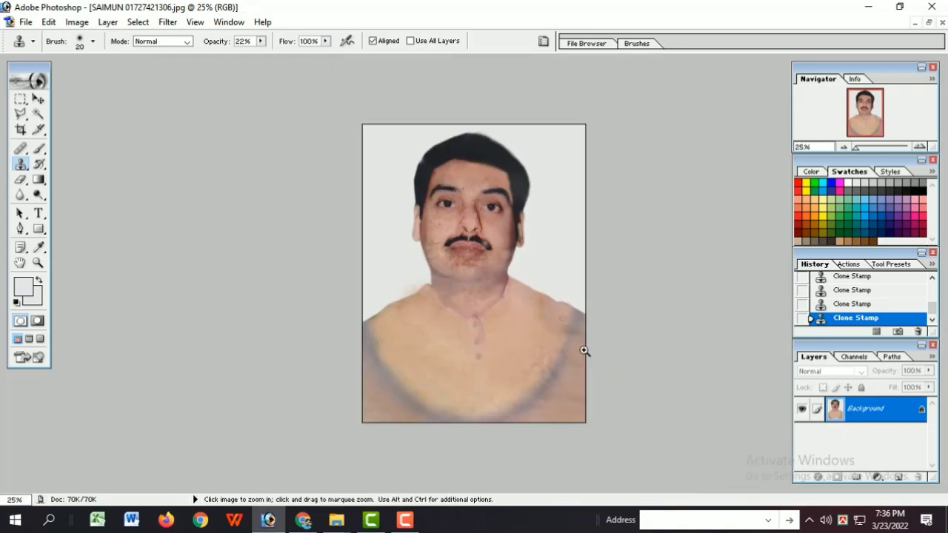
ctrl+click(587, 349)
ctrl+click(594, 282)
ctrl+click(605, 107)
ctrl+click(609, 211)
ctrl+click(630, 326)
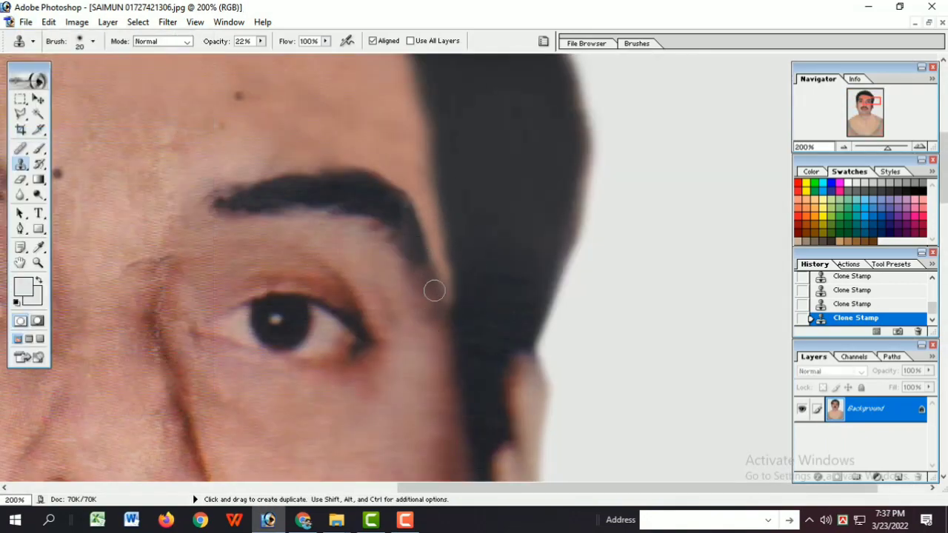
key(ctrl+minus)
key(ctrl+minus)
key(ctrl+minus)
key(ctrl+minus)
key(ctrl+minus)
key(ctrl+0)
key(ctrl+minus)
key(ctrl+0)
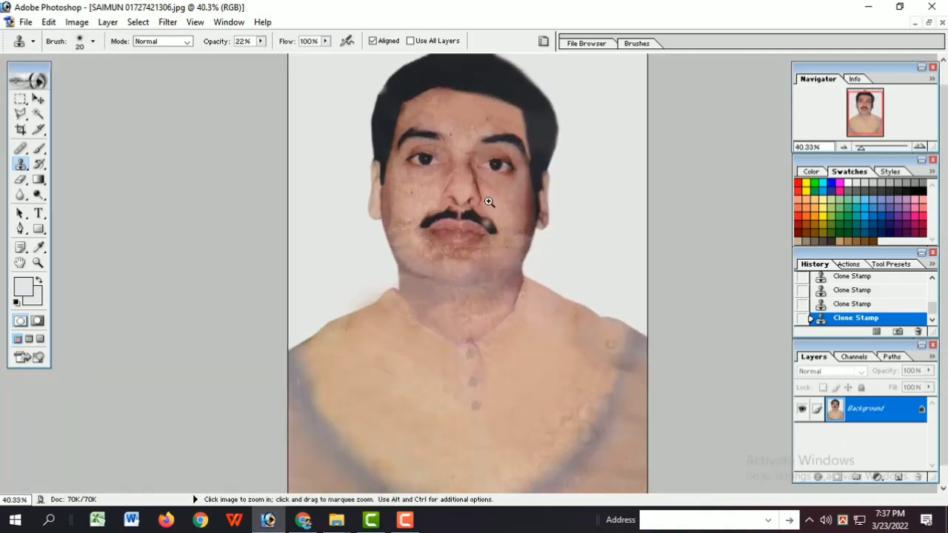
Step: Clone clean fabric along the shirt's neckline to sharpen the edge between the collar and the neck
ctrl+click(488, 204)
ctrl+click(483, 430)
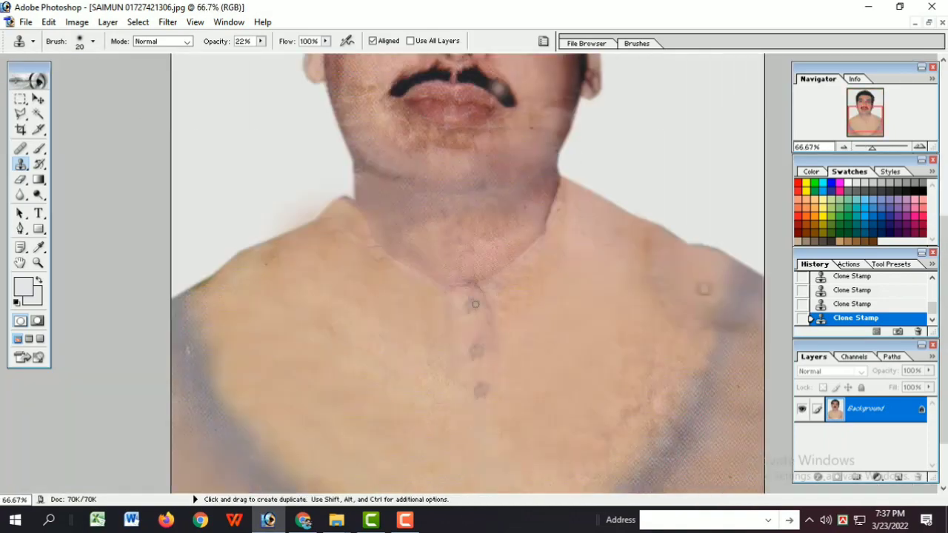
alt+click(408, 264)
key(ctrl+minus)
key(ctrl+minus)
Step: Raise the Clone Stamp opacity to 67% and clone dark hair over the moustache's pale patch, stepping back the last strokes
key(l)
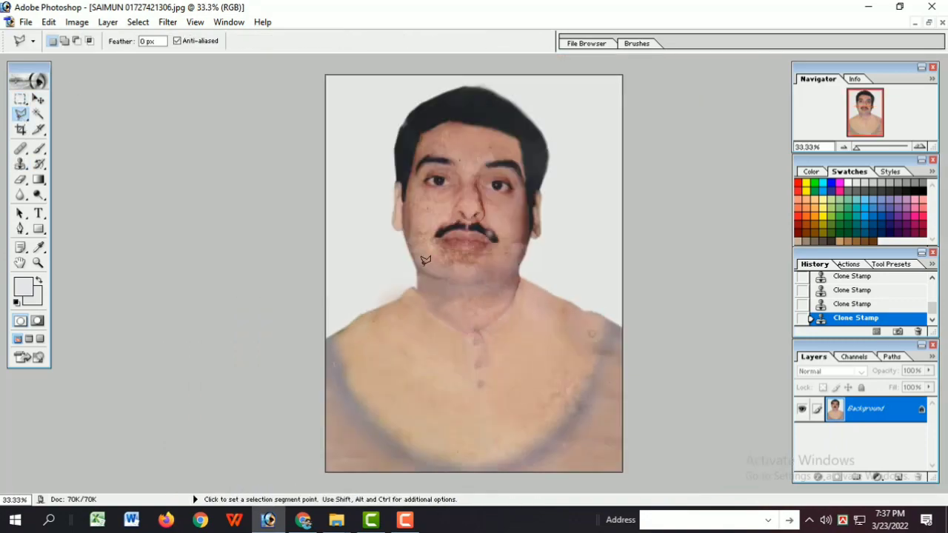
ctrl+click(462, 303)
ctrl+click(503, 170)
ctrl+click(503, 172)
click(503, 173)
click(21, 165)
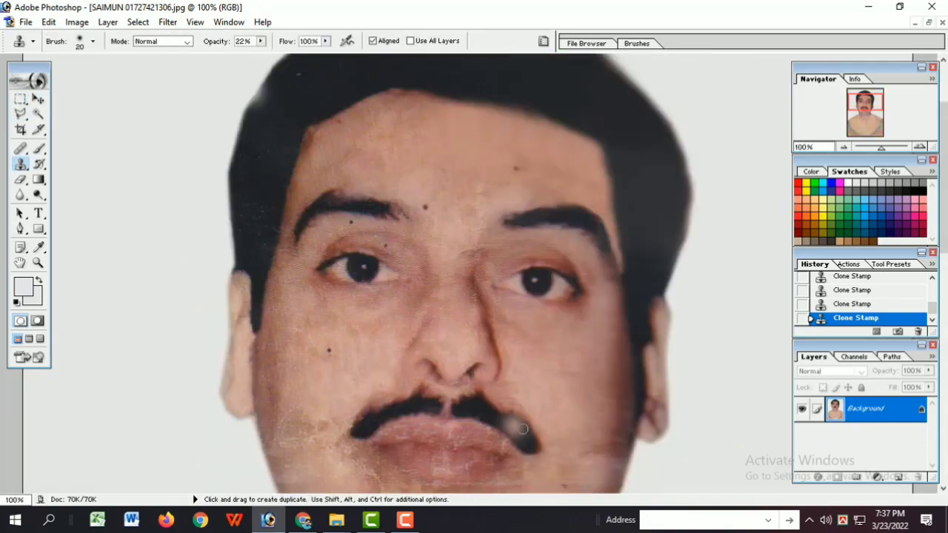
click(260, 41)
alt+click(521, 435)
click(516, 430)
key(ctrl+alt+z)
key(ctrl+alt+z)
key(ctrl+alt+z)
Step: Clone dark moustache hair over the remaining gap between its middle and its outer tip
ctrl+click(509, 438)
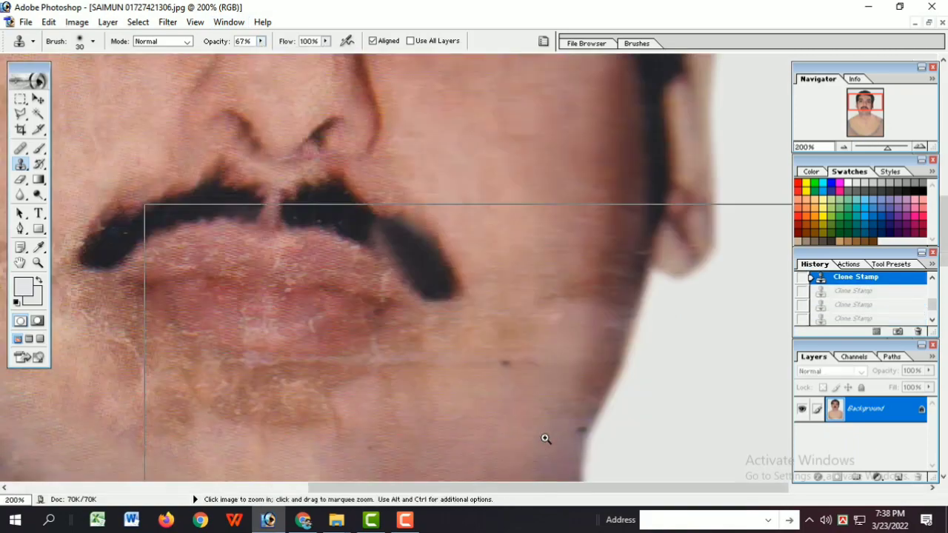
ctrl+click(546, 440)
alt+click(243, 179)
click(219, 164)
alt+click(275, 180)
Step: Apply a Selective Color adjustment with the black amount set to +10% in the Blacks
alt+click(275, 180)
alt+click(275, 180)
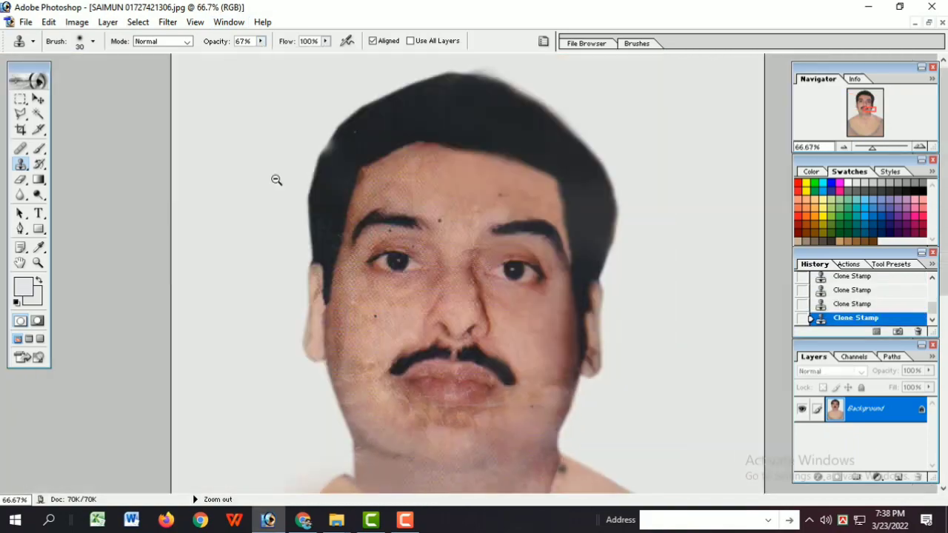
alt+click(275, 180)
alt+click(275, 180)
alt+click(275, 180)
ctrl+click(455, 252)
ctrl+click(455, 252)
alt+click(455, 252)
click(76, 22)
mouse_move(108, 58)
click(215, 215)
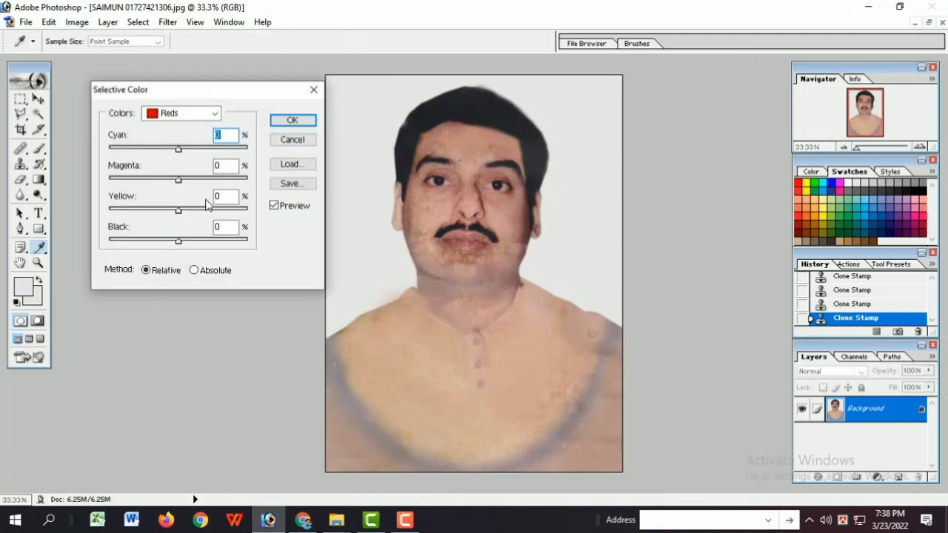
mouse_move(178, 242)
mouse_down()
mouse_move(206, 244)
mouse_move(187, 244)
mouse_up()
click(215, 114)
click(172, 220)
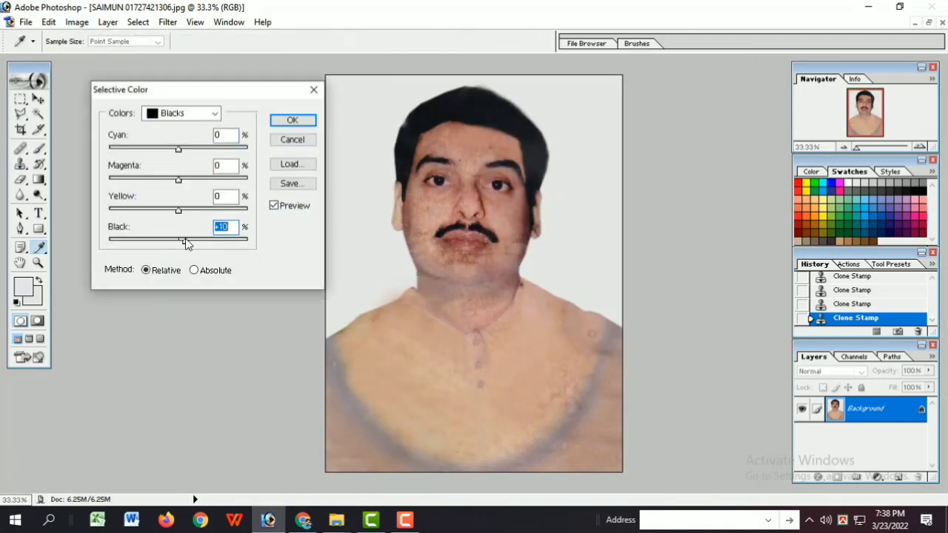
click(292, 121)
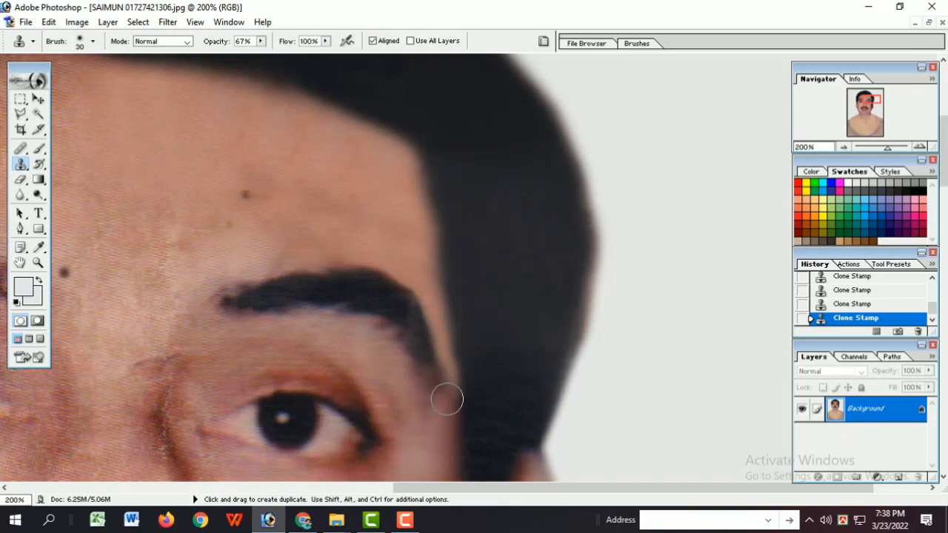
Step: Clone temple skin over the drooping lower end of the eyebrow beside the hair
drag(421, 404, 429, 358)
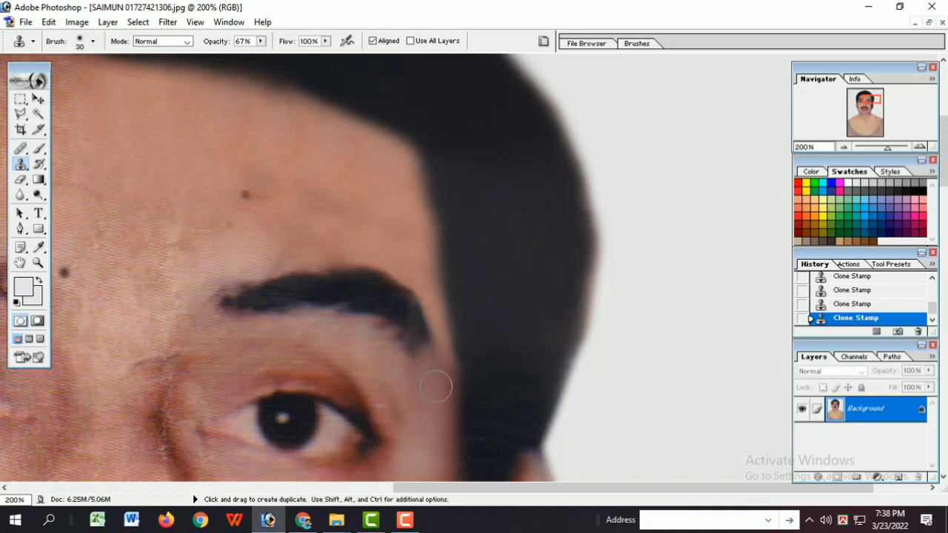
key(ctrl+minus)
key(ctrl+minus)
ctrl+click(593, 237)
ctrl+click(625, 284)
Step: Refine the shape of the eyebrow's tail with a small Clone Stamp brush of about 9 px
ctrl+click(448, 285)
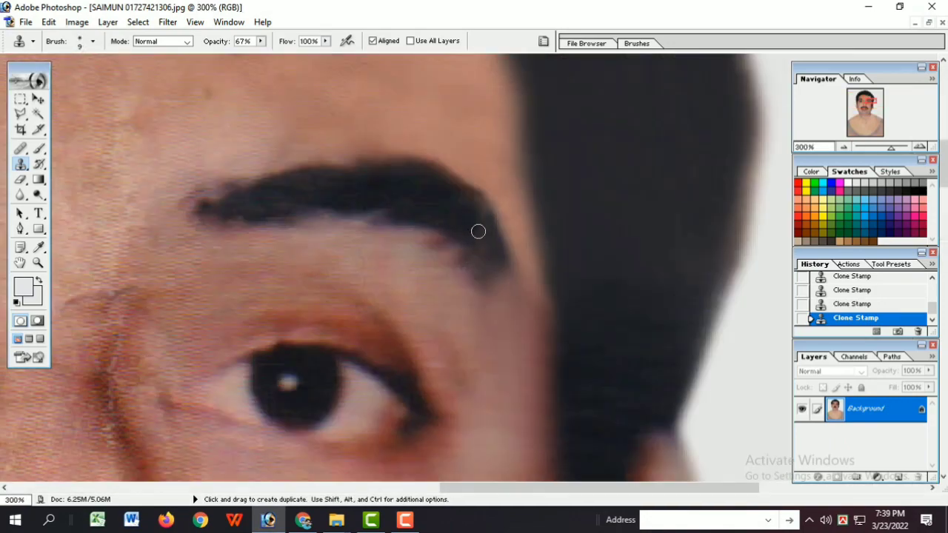
key(bracketright)
key(ctrl+minus)
key(ctrl+minus)
key(ctrl+minus)
key(ctrl+minus)
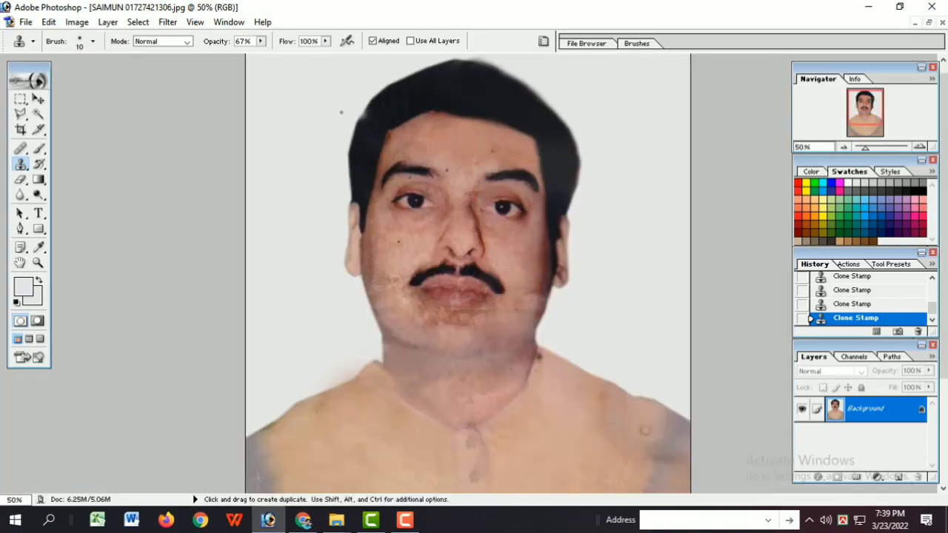
Step: Apply another Selective Color adjustment with an increased black amount
click(31, 23)
click(563, 209)
click(226, 217)
click(181, 113)
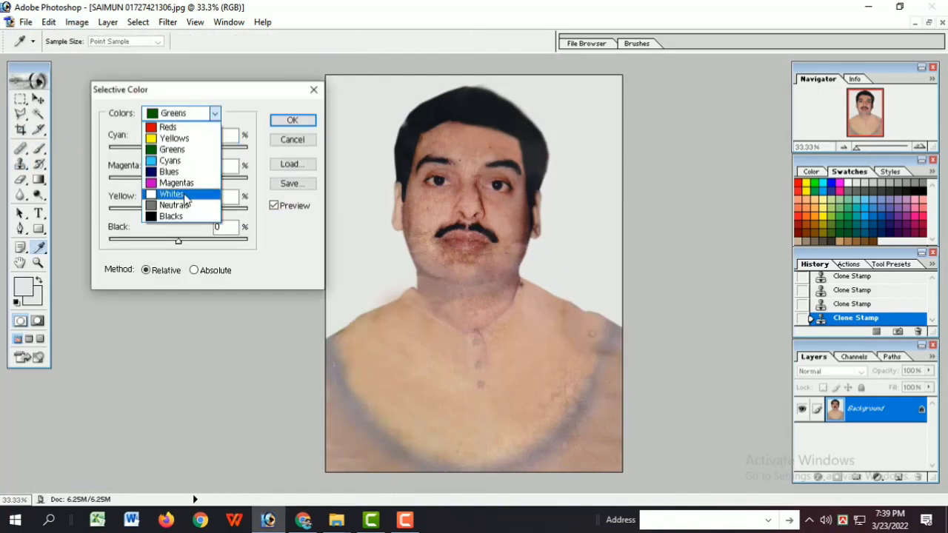
click(170, 137)
drag(178, 242, 237, 247)
click(293, 120)
Step: Adjust the whole portrait's midtones along the cyan–red range with Color Balance
scroll(510, 243, up, 3)
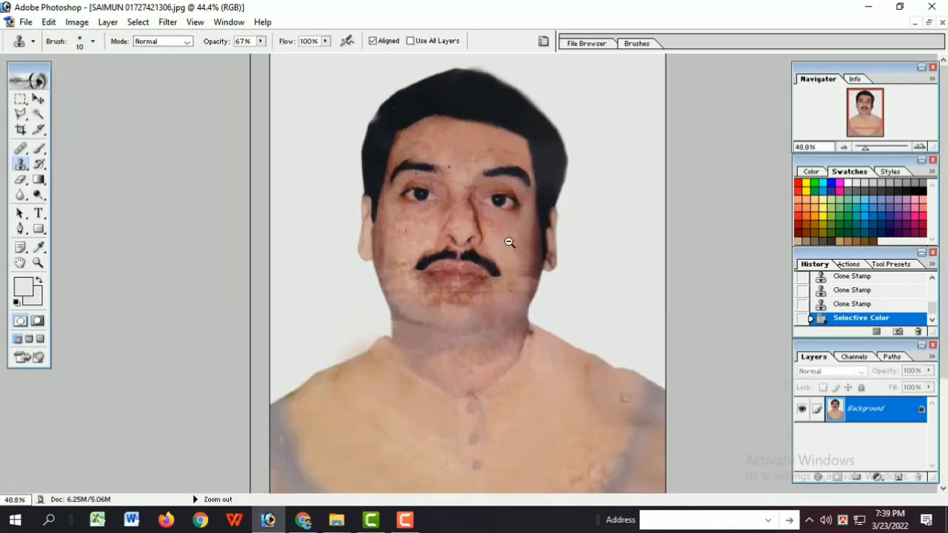
scroll(510, 243, down, 3)
scroll(510, 243, up, 1)
key(ctrl+b)
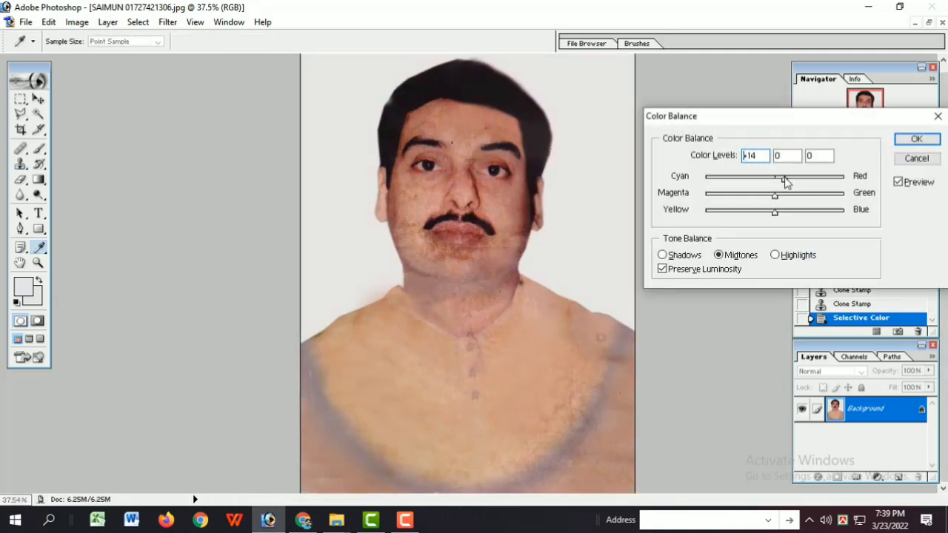
click(917, 140)
ctrl+click(538, 364)
alt+click(538, 363)
key(l)
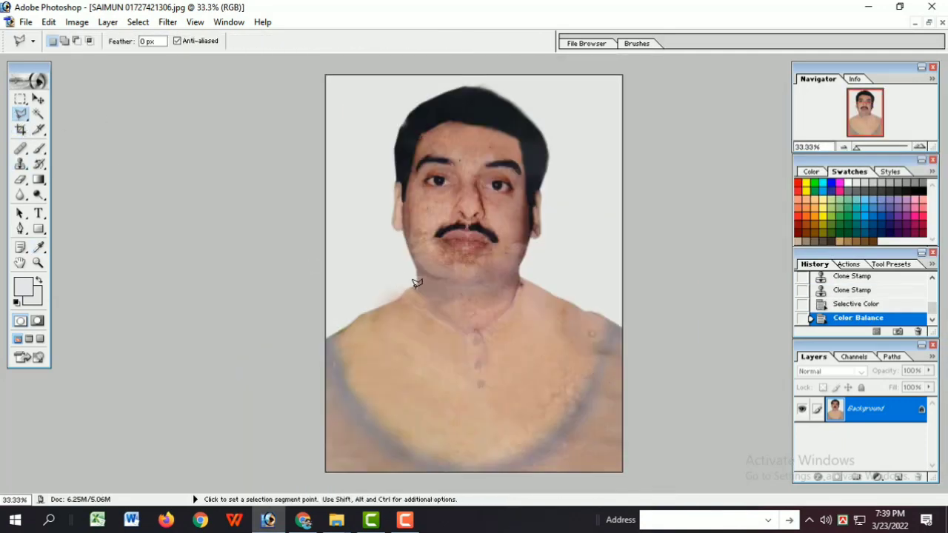
click(353, 317)
click(291, 361)
click(583, 485)
click(621, 472)
click(678, 446)
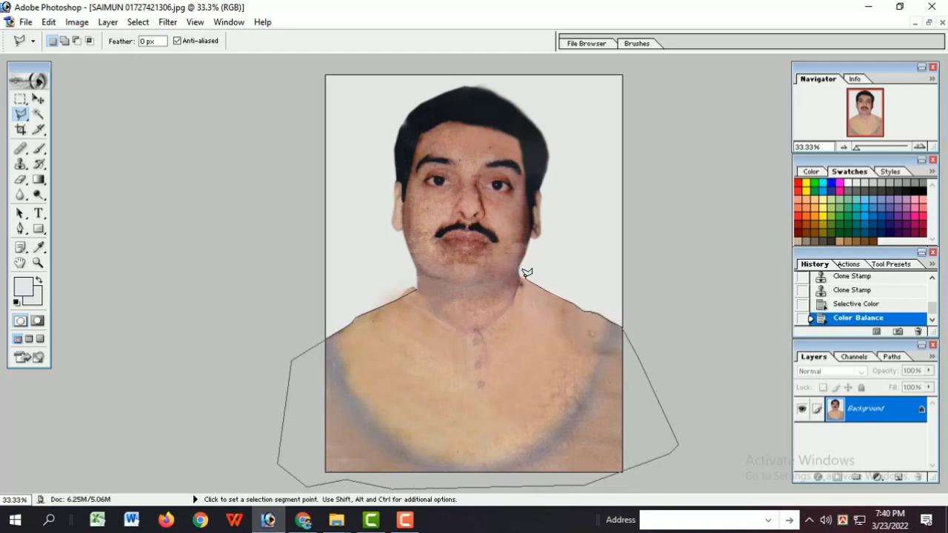
click(639, 246)
click(789, 342)
click(750, 443)
click(735, 170)
click(670, 31)
click(289, 31)
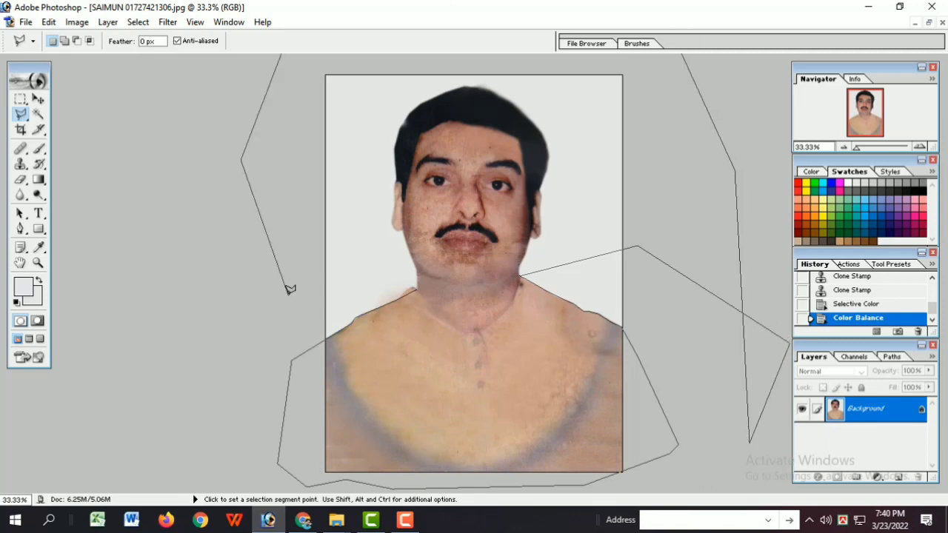
click(240, 158)
click(315, 56)
click(633, 45)
click(675, 93)
click(664, 163)
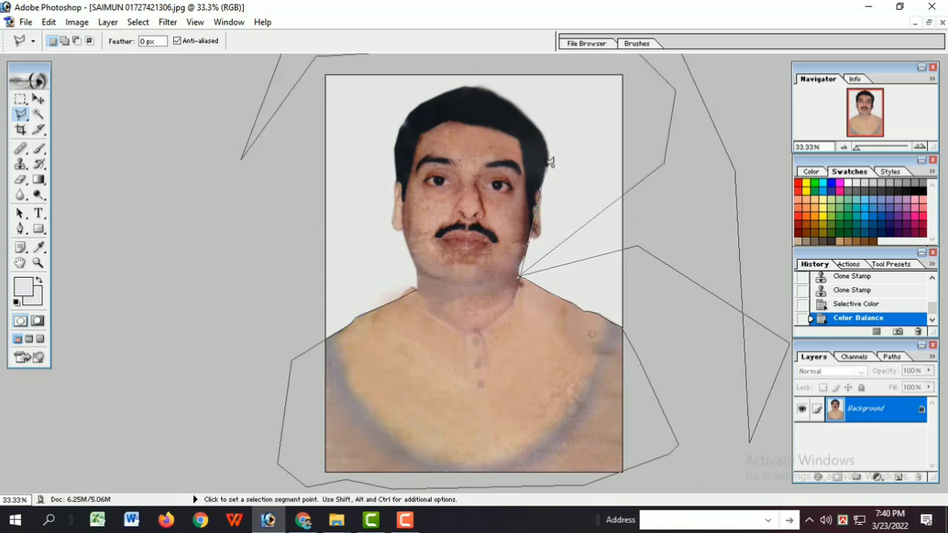
key(Escape)
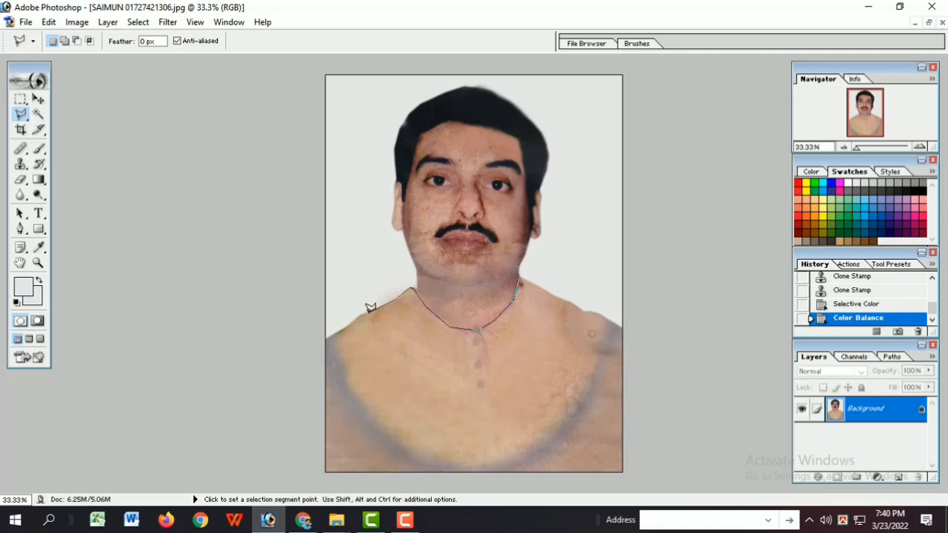
Step: Select the whole shirt with the Polygonal Lasso, following the neckline and shoulders and closing the outline beyond the canvas edges
click(290, 356)
click(294, 482)
click(647, 482)
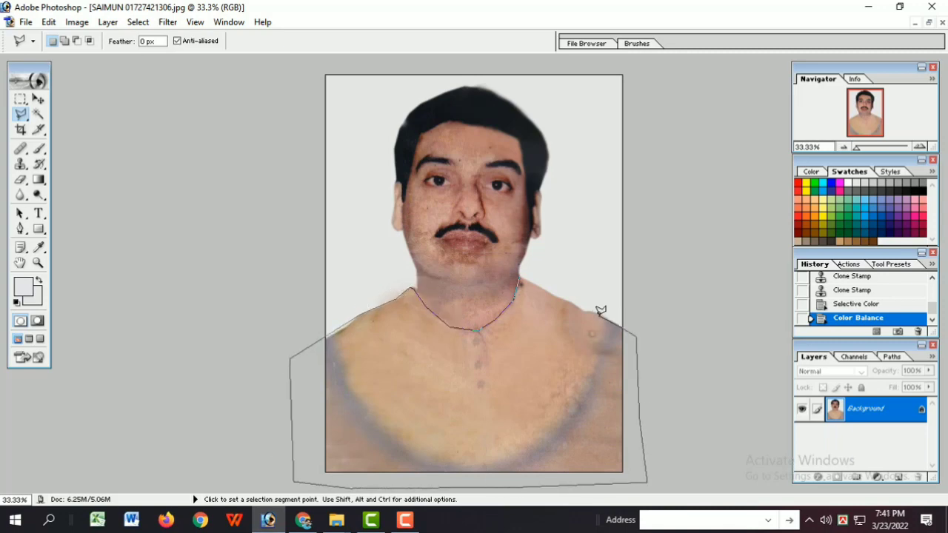
double_click(552, 288)
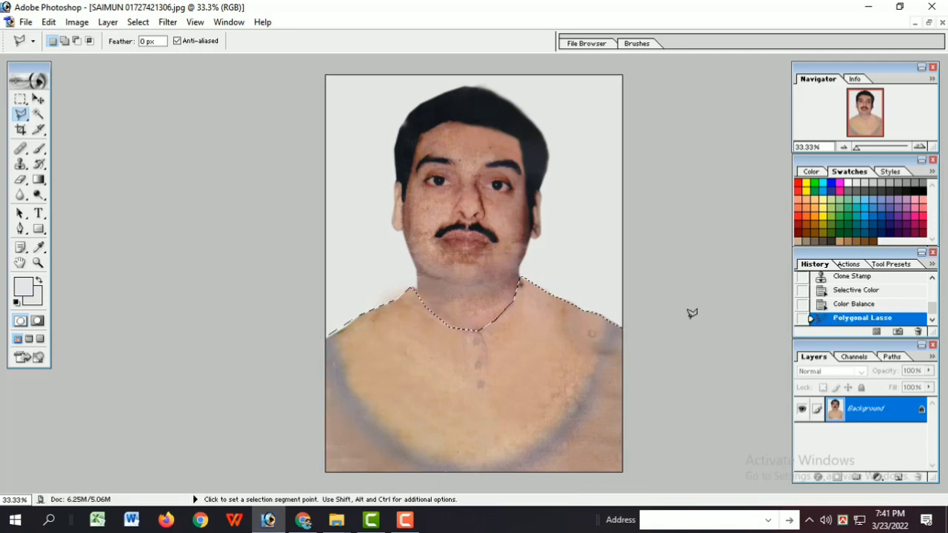
Step: Tint the selected shirt yellow with Color Balance, setting the shadow levels to 0, +3 and -38
key(ctrl+b)
mouse_move(778, 212)
mouse_down()
mouse_move(806, 215)
mouse_move(742, 216)
mouse_move(750, 215)
mouse_up()
click(663, 254)
drag(778, 197, 785, 198)
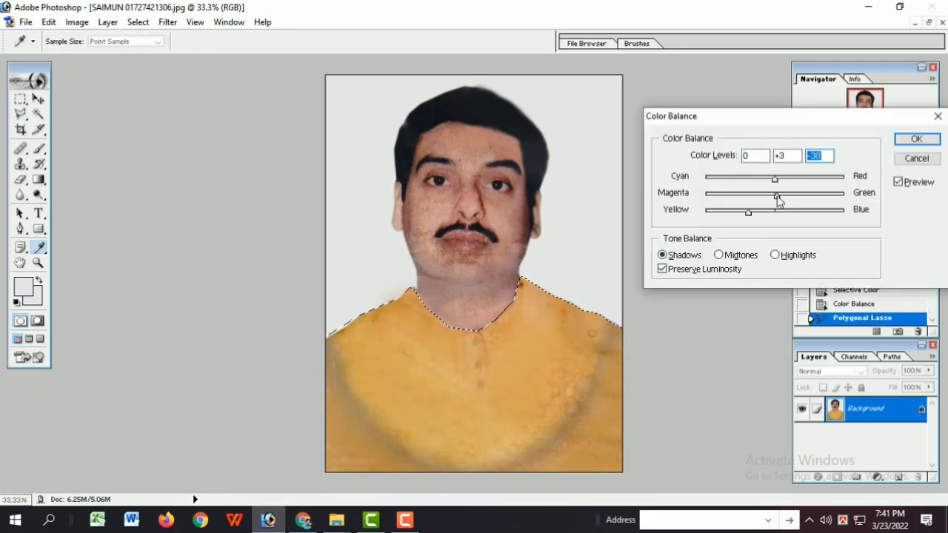
key(Return)
click(868, 7)
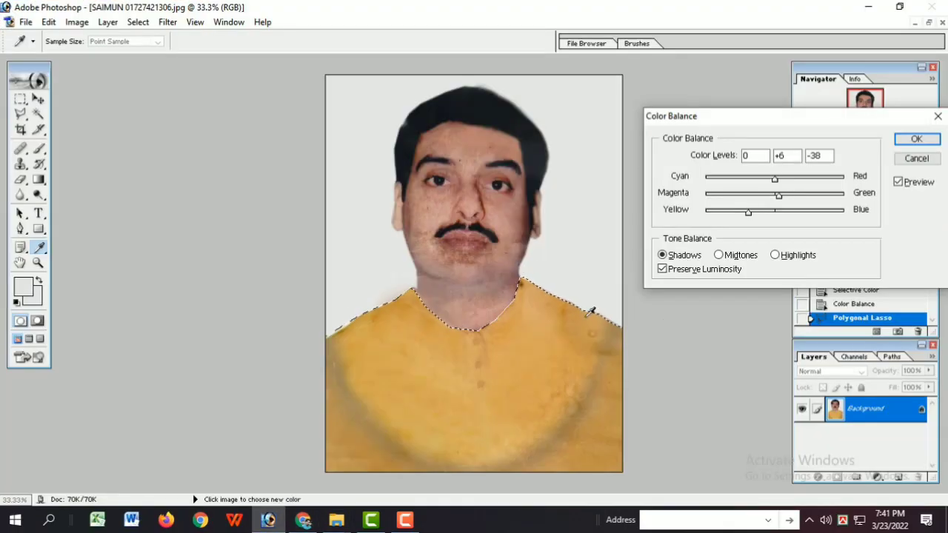
Step: Try a green tint on the shirt's shadows with Color Balance levels of -86, +70 and +3, then shift them toward red
drag(745, 212, 843, 196)
drag(775, 178, 716, 179)
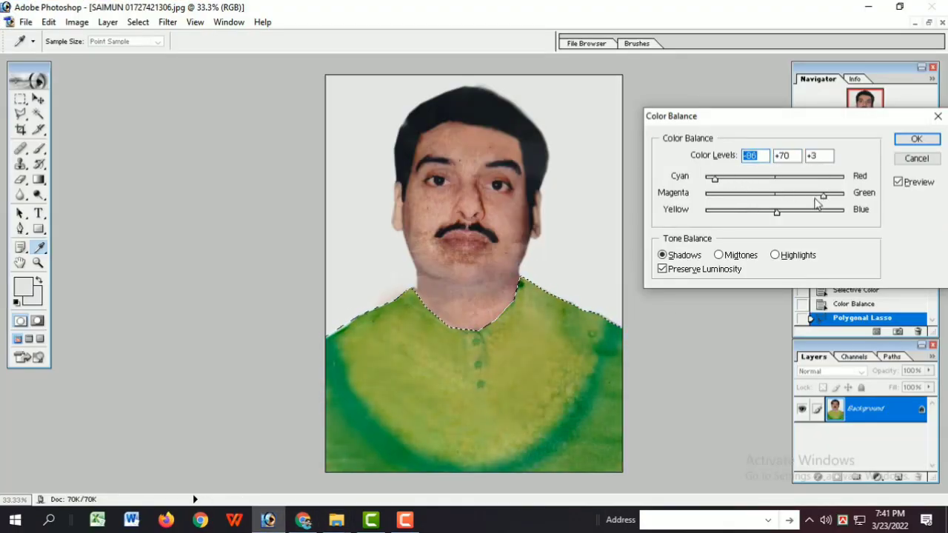
mouse_move(776, 213)
mouse_down()
mouse_move(850, 214)
mouse_move(777, 214)
mouse_up()
drag(843, 196, 774, 196)
drag(715, 178, 797, 182)
Step: Try other shirt tints by varying the midtone and highlight balance, entering -50 as the midtone cyan–red level
click(719, 254)
drag(748, 214, 821, 214)
click(776, 256)
drag(824, 197, 769, 199)
drag(809, 215, 765, 208)
click(663, 255)
click(719, 255)
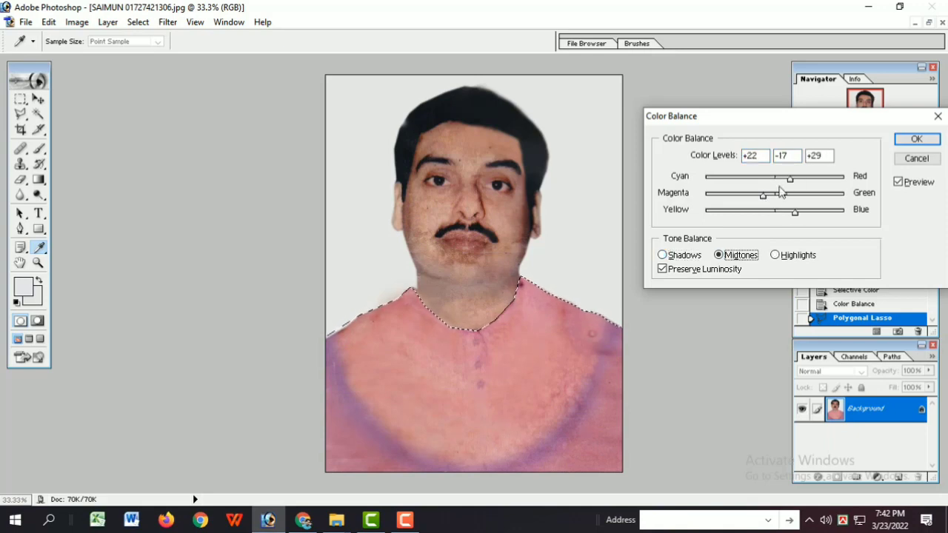
double_click(752, 155)
text(-50)
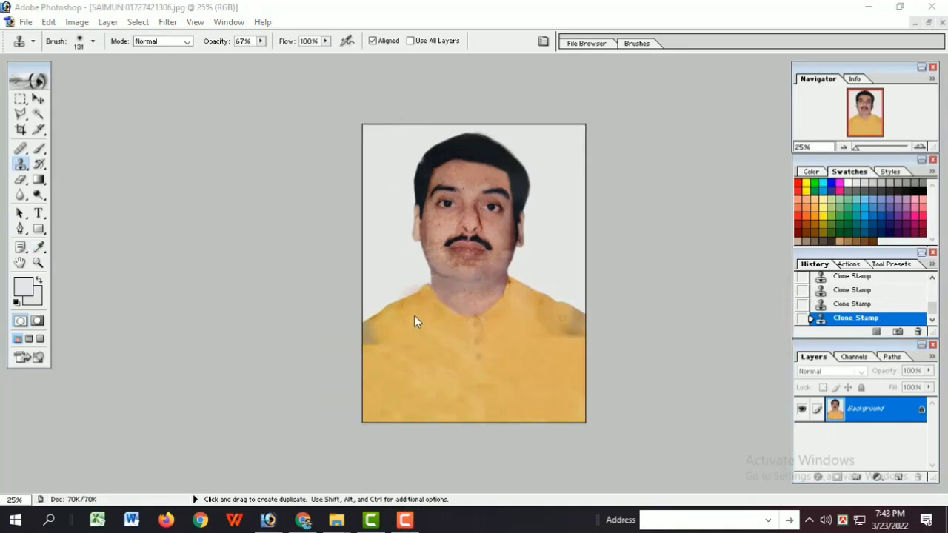
Step: Clone clean yellow fabric over the dark shoulder patches and uneven areas of the shirt with a 131 px brush
mouse_move(378, 344)
mouse_down()
mouse_move(391, 370)
mouse_move(412, 360)
mouse_move(378, 392)
mouse_move(404, 420)
mouse_up()
alt+click(422, 356)
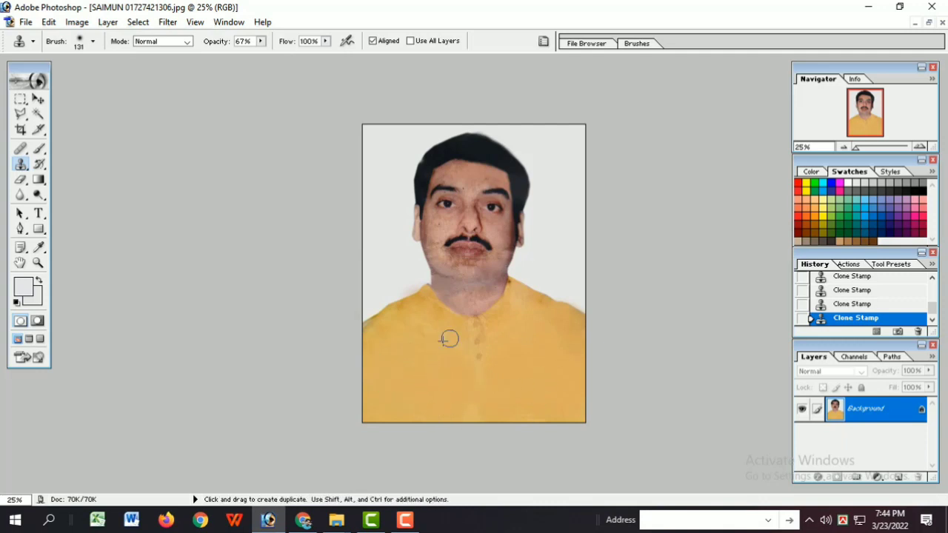
drag(450, 339, 393, 330)
Step: Reduce the Clone Stamp brush to 60 px and reclone the lowest shirt button farther down the placket, stepping back the last two strokes
ctrl+click(509, 388)
ctrl+click(508, 387)
ctrl+click(509, 388)
key(bracketleft)
key(bracketleft)
key(bracketleft)
key(bracketleft)
key(bracketleft)
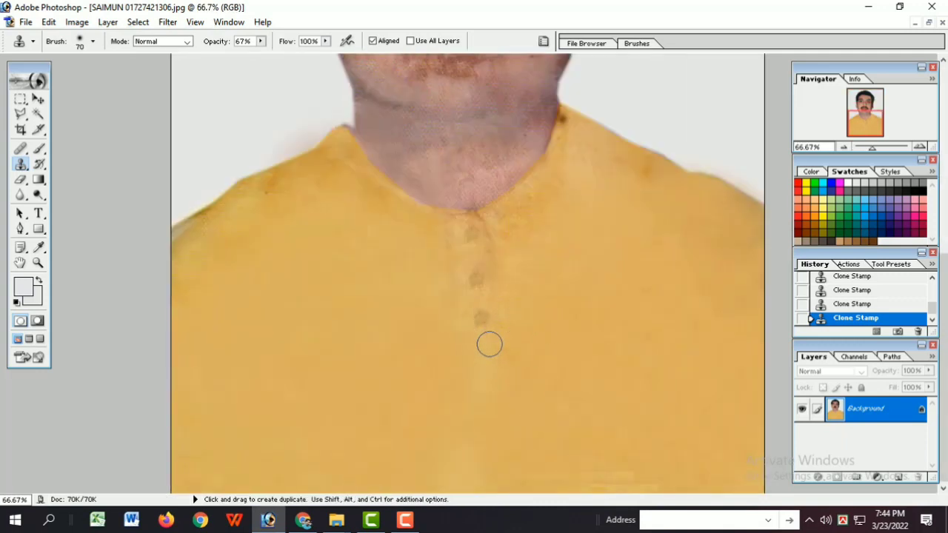
click(480, 296)
click(483, 337)
key(ctrl+alt+z)
key(ctrl+alt+z)
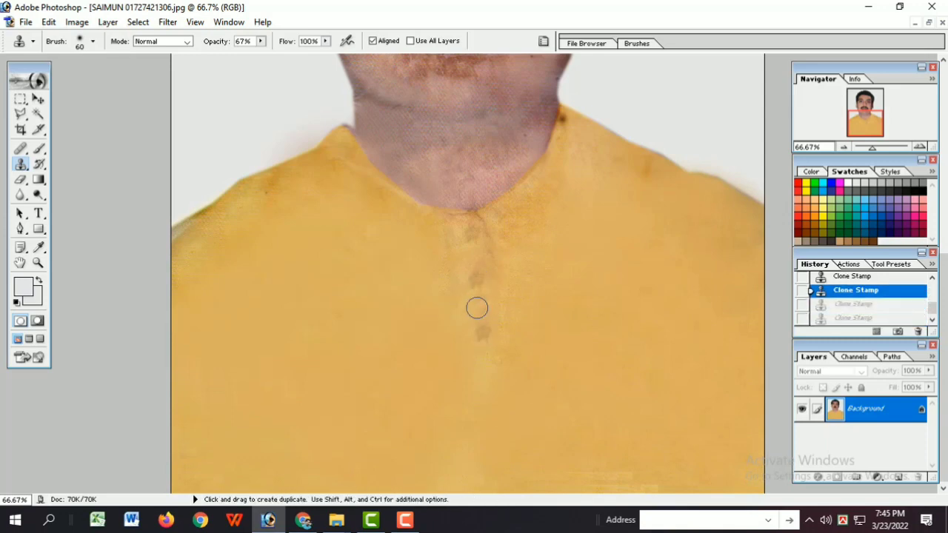
Step: Clone the placket's edge line downward beside the shirt buttons
click(477, 308)
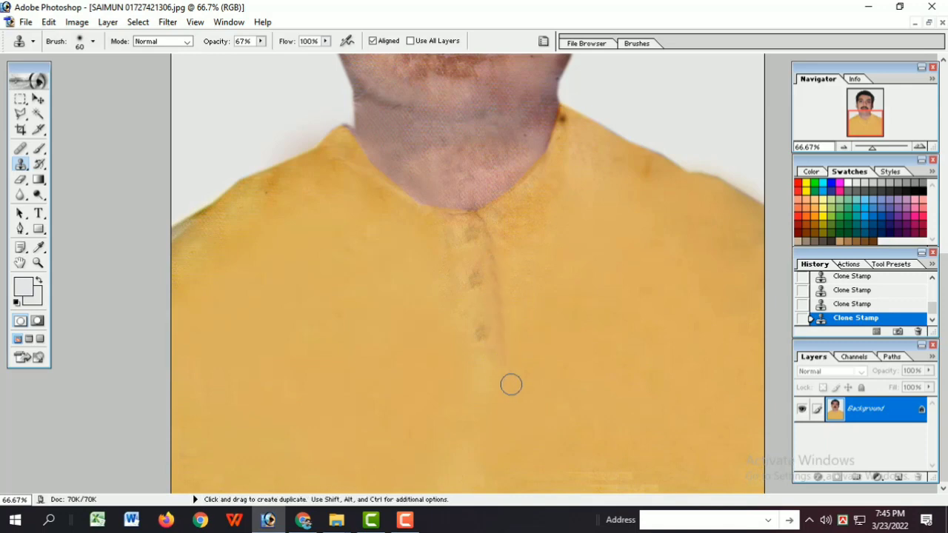
drag(467, 279, 521, 358)
scroll(521, 358, down, 5)
key(alt+f)
key(Escape)
scroll(472, 357, up, 4)
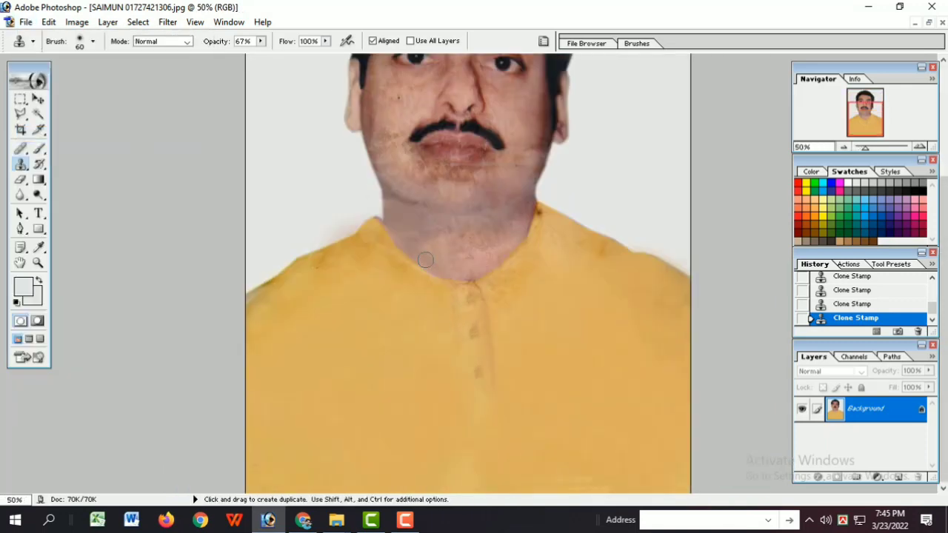
Step: Step back the latest Clone Stamp strokes and clone along the shirt's neckline to clean its border with the neck
key(ctrl+alt+z)
key(ctrl+alt+z)
key(ctrl+alt+z)
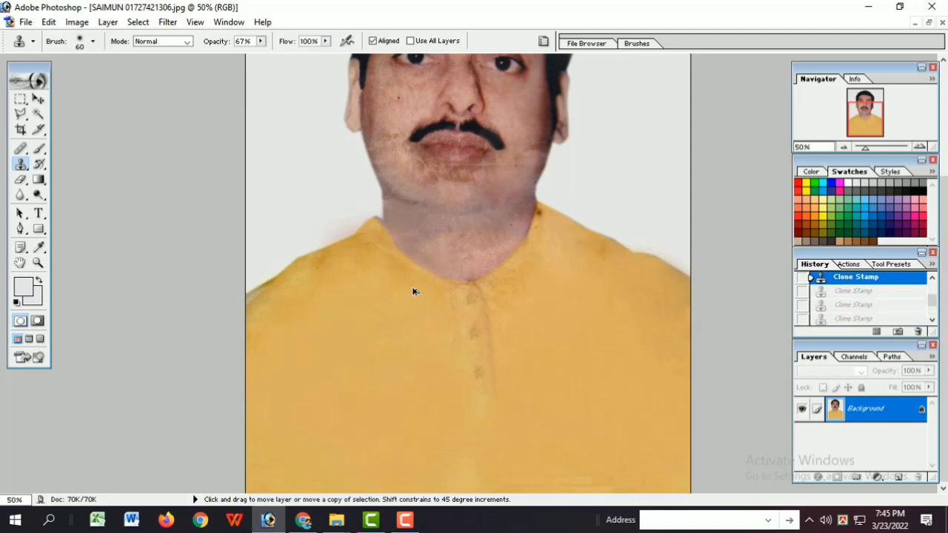
key(ctrl+plus)
key(ctrl+plus)
click(409, 300)
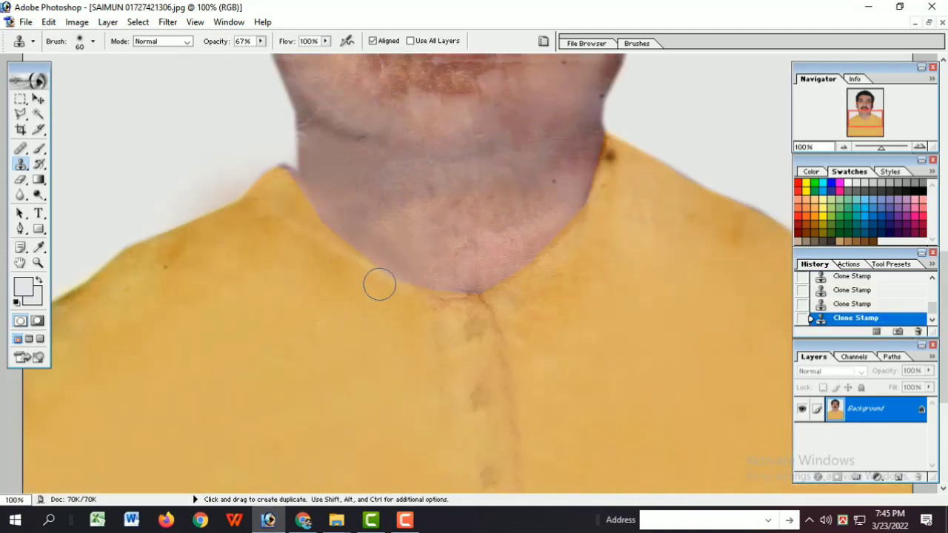
key(l)
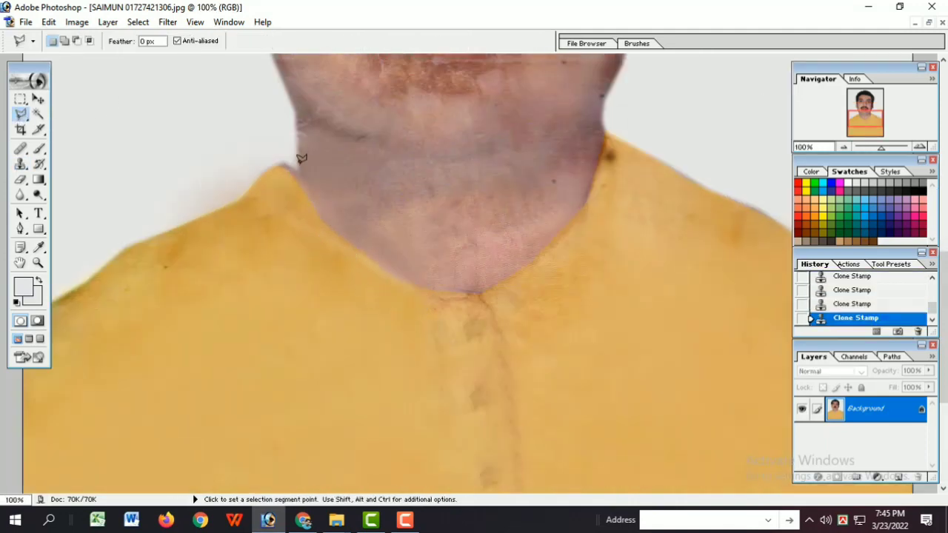
Step: Try to clear a feathered lasso area of the background along the left shoulder's collar tip
click(280, 187)
click(231, 201)
click(211, 170)
double_click(297, 160)
key(ctrl+alt+d)
key(Return)
key(Delete)
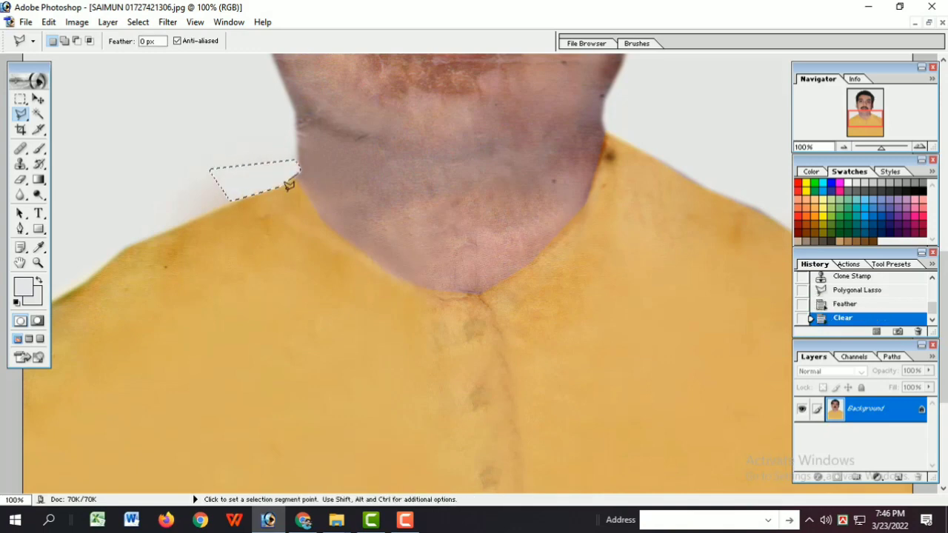
Step: Step back the feathered clearing beside the collar tip and remove the selection
key(ctrl+d)
key(m)
key(ctrl+alt+z)
key(ctrl+alt+z)
key(ctrl+alt+z)
key(ctrl+shift+z)
key(ctrl+shift+z)
key(ctrl+shift+z)
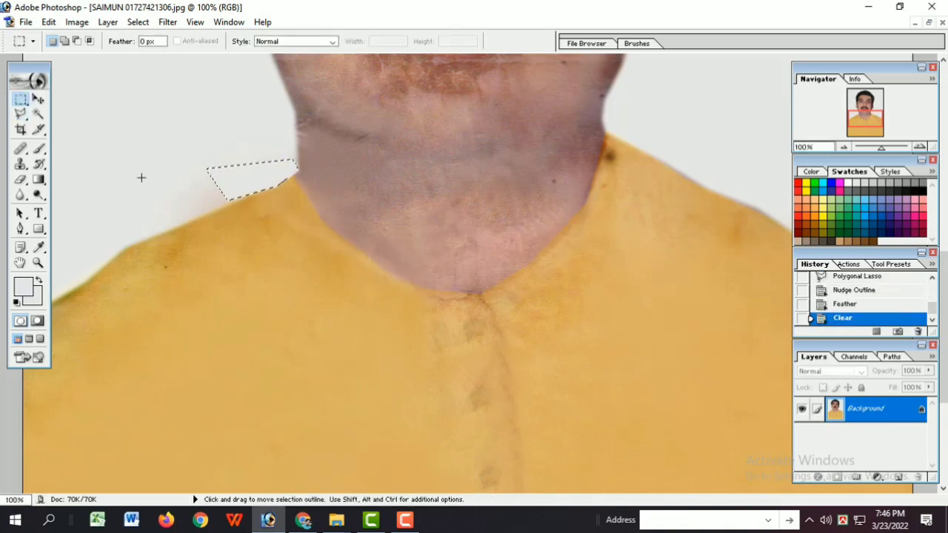
scroll(217, 173, down, 4)
scroll(563, 222, up, 1)
key(ctrl+alt+z)
key(ctrl+alt+z)
key(ctrl+alt+z)
key(ctrl+d)
Step: Select a small background patch above the left shoulder beside the collar, feather it, clear it and deselect
mouse_move(383, 301)
mouse_down()
mouse_move(393, 309)
mouse_move(357, 292)
mouse_up()
key(l)
click(394, 295)
double_click(372, 295)
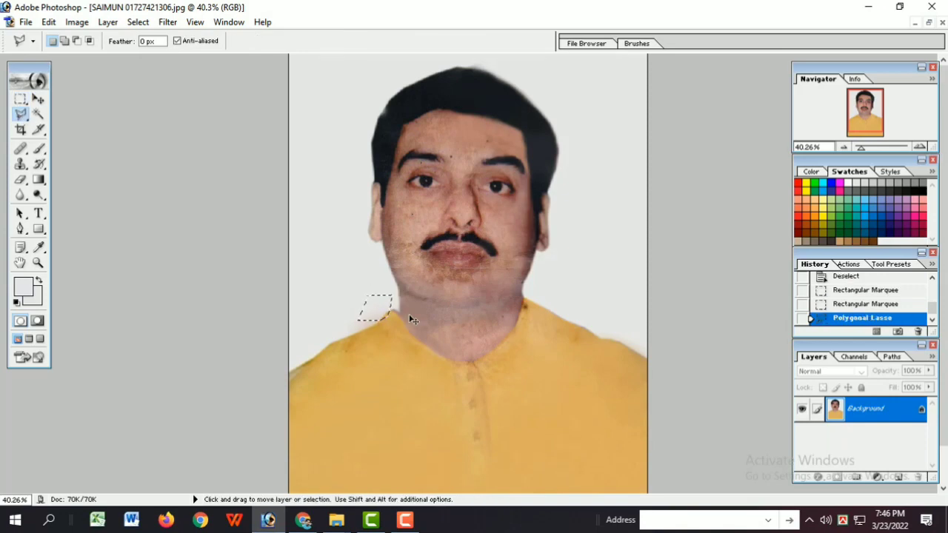
key(ctrl+alt+d)
key(Return)
key(Delete)
key(ctrl+d)
Step: Outline the head and neck with the Polygonal Lasso, following the shirt's neckline and looping loosely around the hair
key(m)
key(ctrl+minus)
key(ctrl+minus)
scroll(494, 291, up, 1)
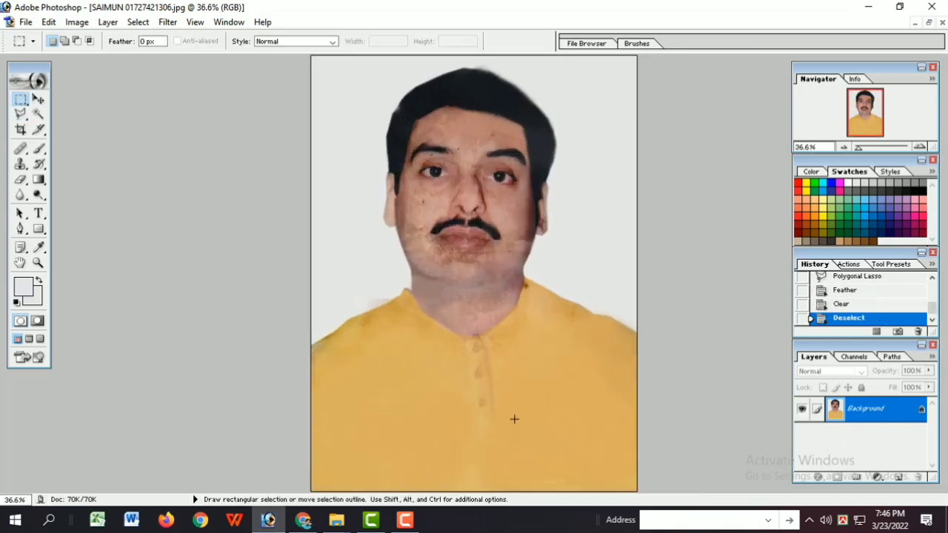
scroll(514, 417, up, 1)
key(l)
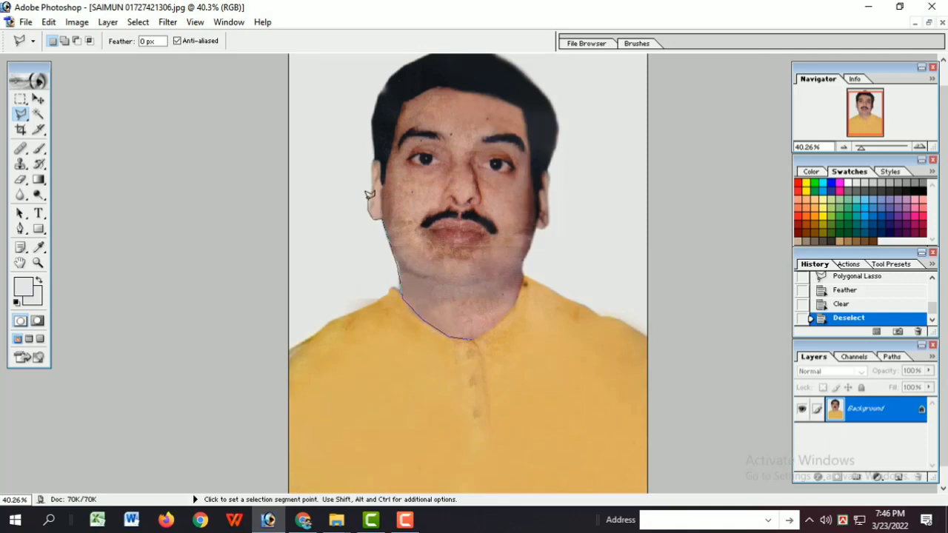
click(340, 99)
click(321, 38)
click(485, 59)
click(567, 76)
click(630, 163)
click(557, 203)
click(562, 238)
click(552, 273)
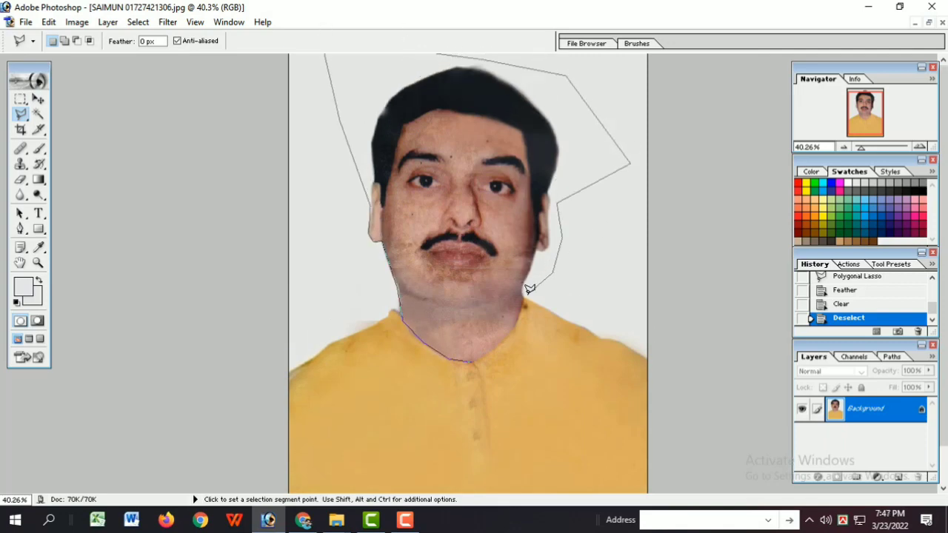
double_click(477, 353)
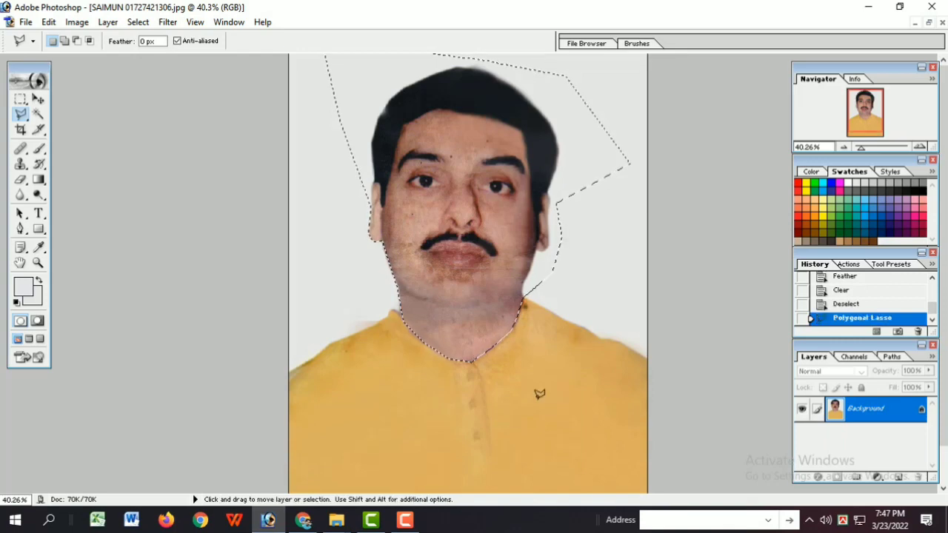
Step: Copy the selected head and neck to a new layer and adjust its midtones and shadows with Color Balance
key(ctrl+b)
key(Escape)
key(ctrl+j)
key(ctrl+b)
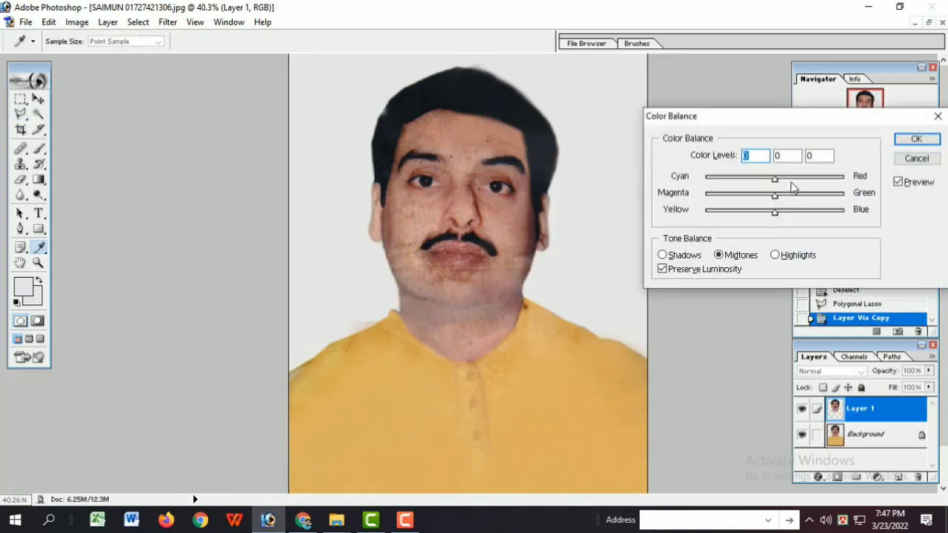
mouse_move(775, 213)
mouse_down()
mouse_move(720, 212)
mouse_move(787, 195)
mouse_move(776, 196)
mouse_up()
drag(720, 213, 779, 213)
click(664, 255)
drag(776, 195, 773, 179)
click(916, 140)
Step: Arrange the original damaged scan and the restored portrait side by side and compare their faces
key(ctrl+Tab)
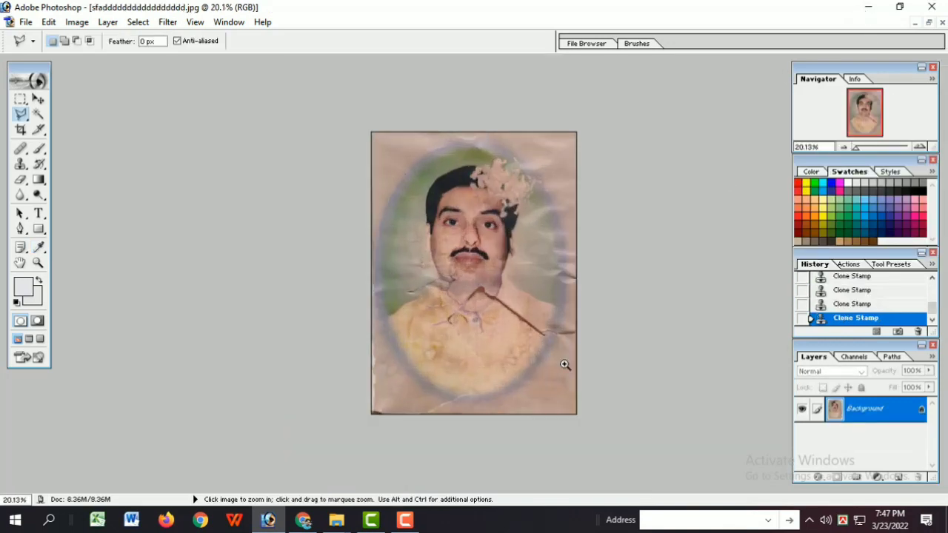
key(ctrl+0)
click(931, 23)
drag(214, 90, 526, 61)
click(274, 71)
click(225, 271)
key(ctrl+minus)
key(ctrl+minus)
key(ctrl+minus)
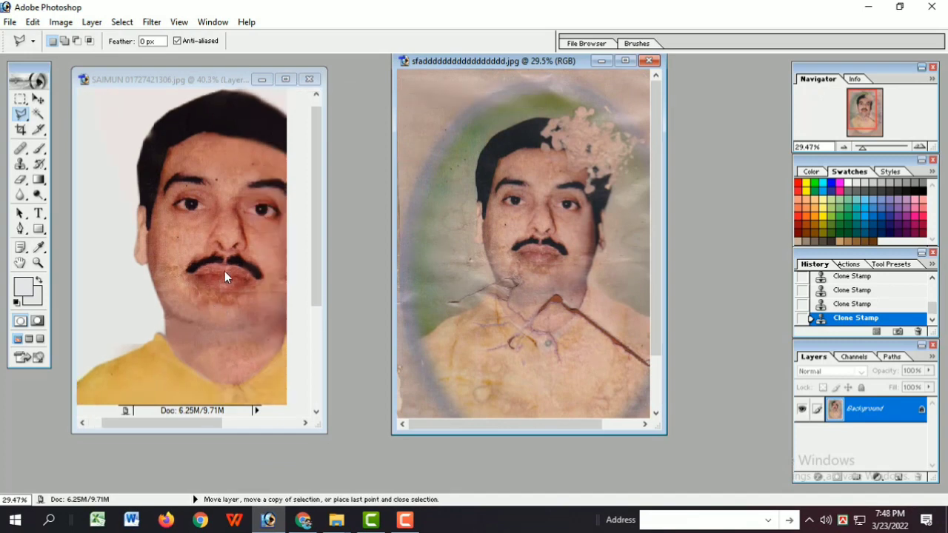
scroll(358, 418, up, 1)
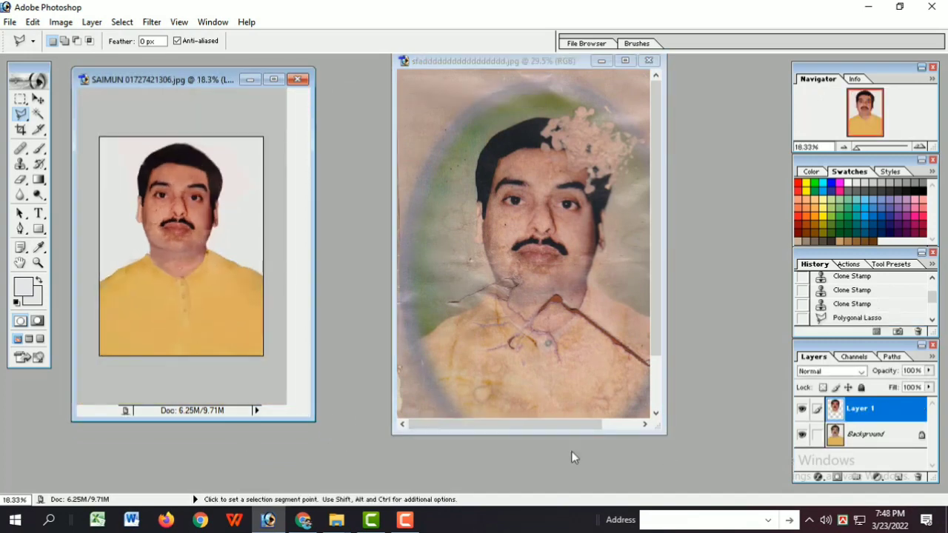
Step: Save the restored portrait with its layers as a Photoshop PSD file in the old pic folder
click(9, 22)
click(44, 134)
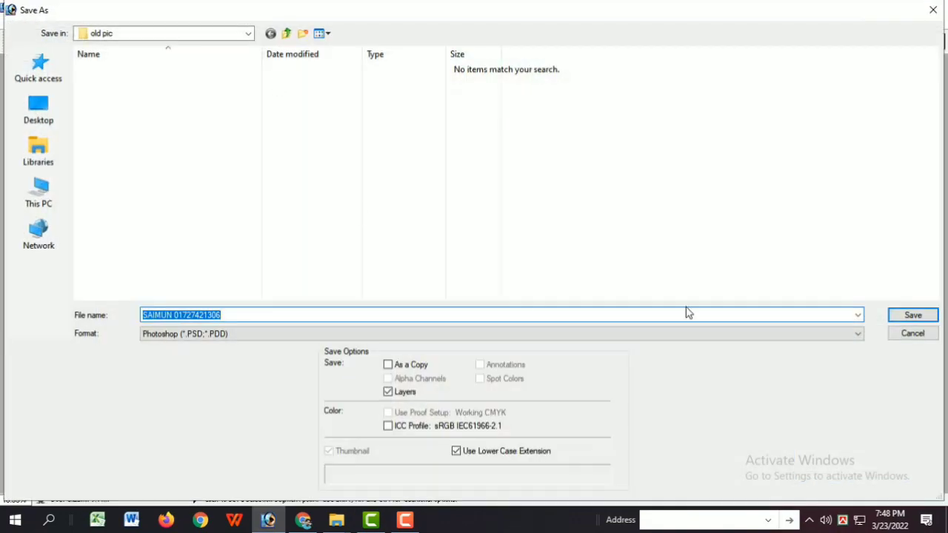
click(913, 313)
Step: Adjust the face layer's midtones with Color Balance levels of +26, +32 and 0
scroll(412, 305, up, 8)
key(ctrl+b)
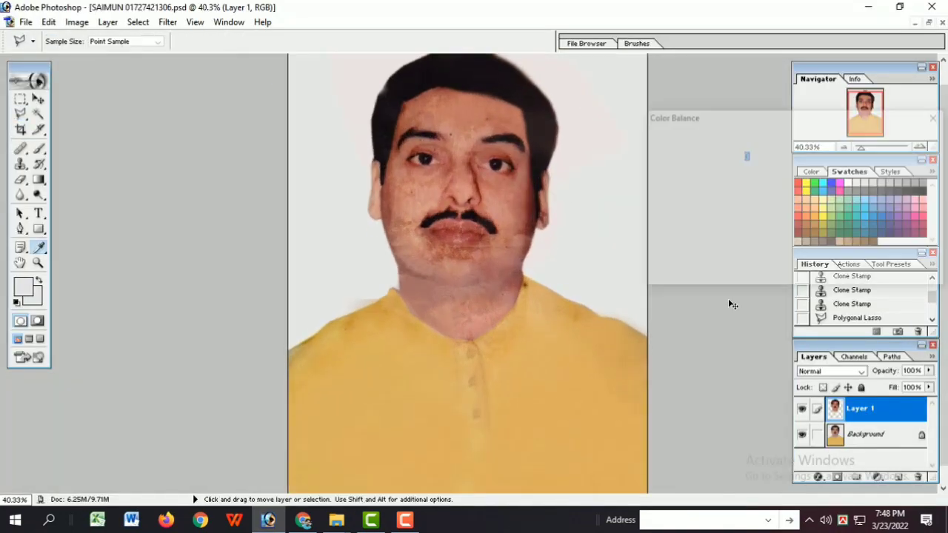
mouse_move(775, 214)
mouse_down()
mouse_move(750, 217)
mouse_move(775, 217)
mouse_up()
drag(775, 198, 745, 201)
drag(806, 205, 797, 197)
mouse_move(775, 179)
mouse_down()
mouse_move(747, 180)
mouse_move(793, 176)
mouse_up()
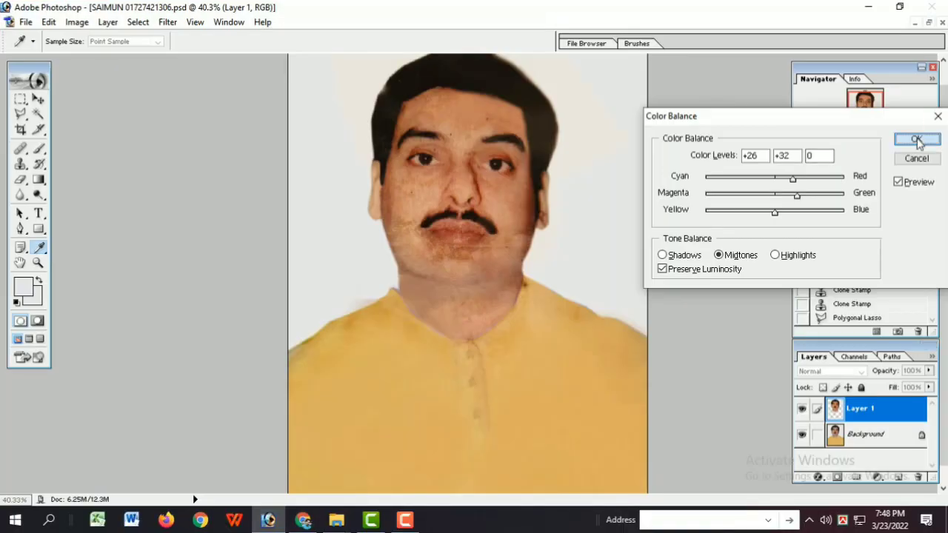
click(917, 139)
Step: Apply another Color Balance to the face layer's midtones with levels of -19, +1 and +35
key(l)
key(ctrl+plus)
key(ctrl+b)
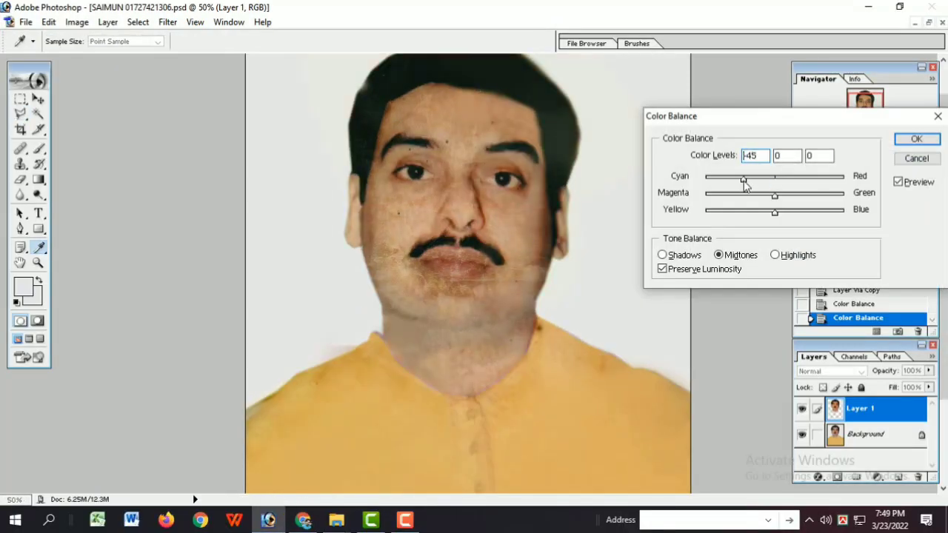
drag(747, 180, 762, 183)
mouse_move(775, 194)
mouse_down()
mouse_move(763, 200)
mouse_move(775, 197)
mouse_up()
drag(775, 212, 800, 217)
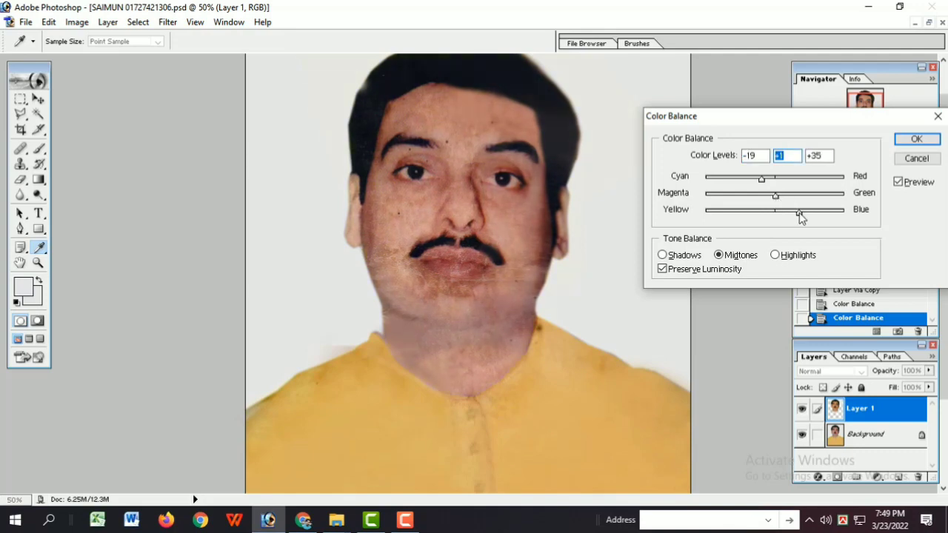
click(917, 140)
Step: Save the document and clone smooth skin over the marks beside the right mouth corner with the Clone Stamp at 30% opacity
ctrl+click(574, 324)
ctrl+click(566, 204)
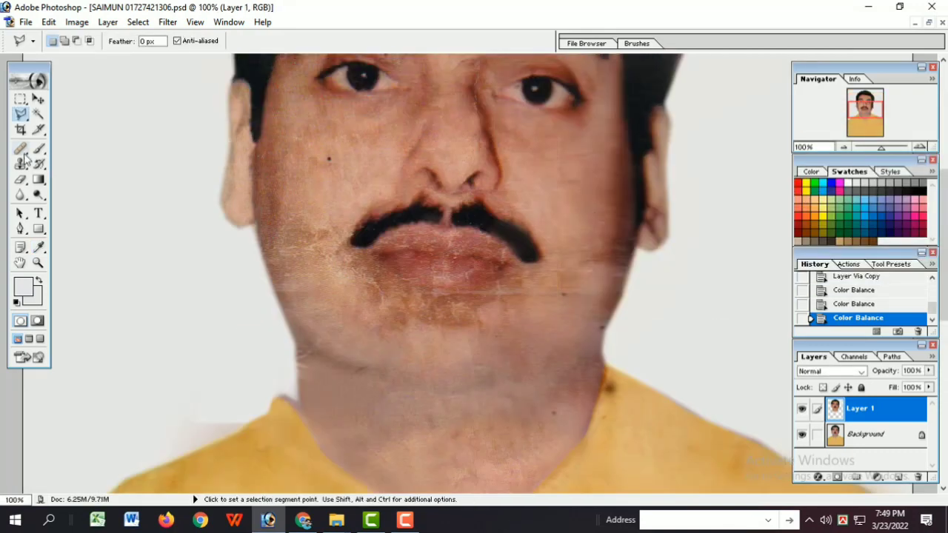
click(21, 164)
click(26, 22)
click(56, 136)
click(570, 263)
click(575, 270)
click(575, 268)
click(589, 261)
drag(261, 42, 234, 46)
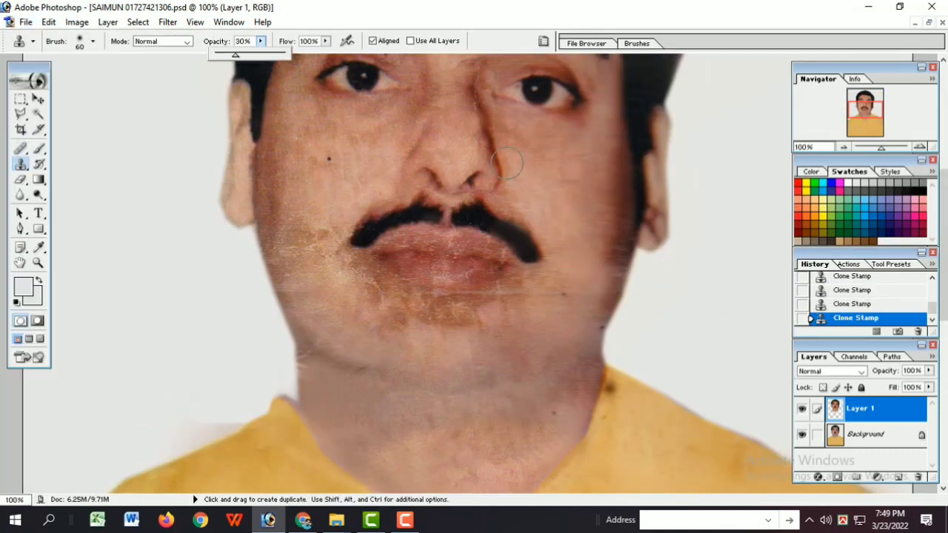
click(569, 272)
key(ctrl+alt+z)
key(ctrl+alt+z)
click(509, 314)
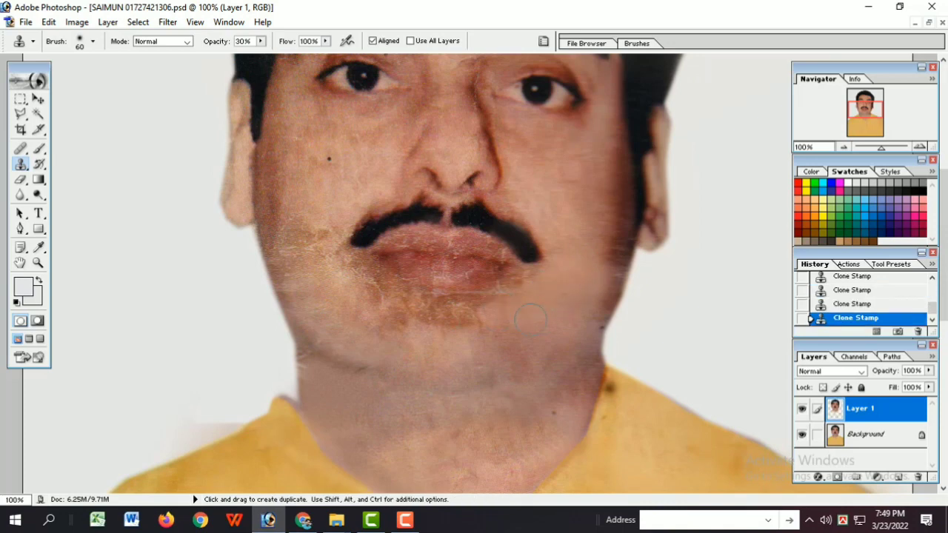
Step: Lower the Clone Stamp opacity to 15% and clone even skin over the chin and the left cheek beside the moustache
drag(261, 42, 252, 58)
drag(499, 339, 490, 341)
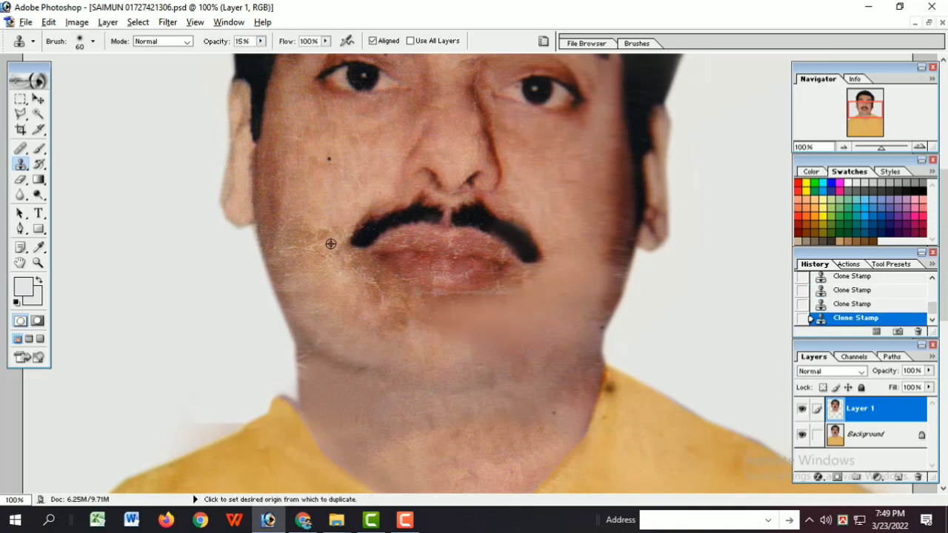
alt+click(330, 244)
drag(339, 243, 336, 268)
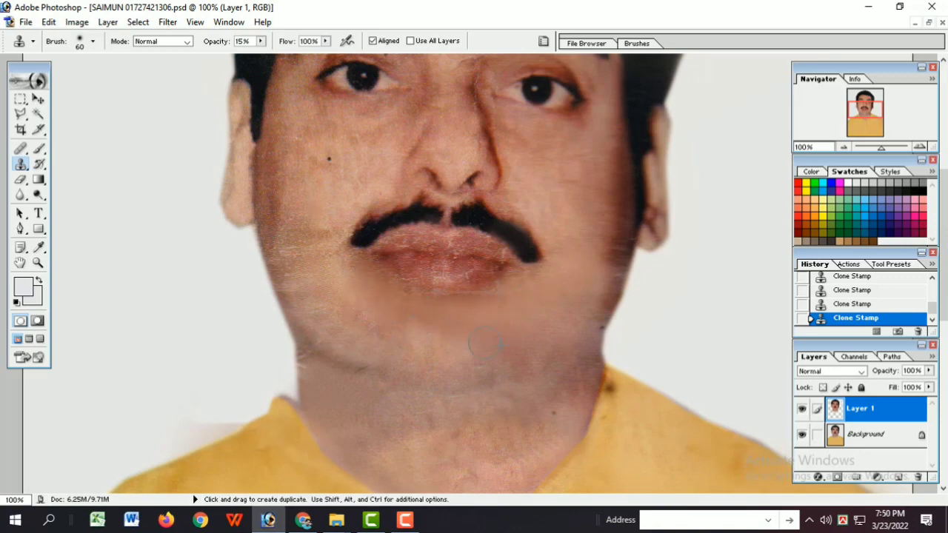
alt+click(306, 244)
drag(315, 215, 328, 250)
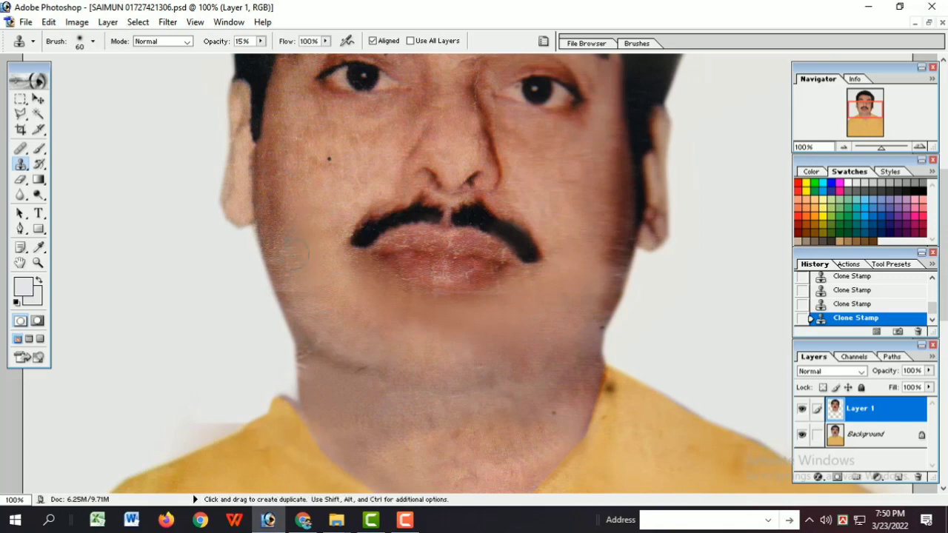
Step: Retouch the cheeks with the Clone Stamp, stepping back three strokes and recloning the left cheek
alt+click(546, 240)
alt+click(546, 239)
alt+click(546, 239)
ctrl+click(546, 240)
ctrl+click(546, 240)
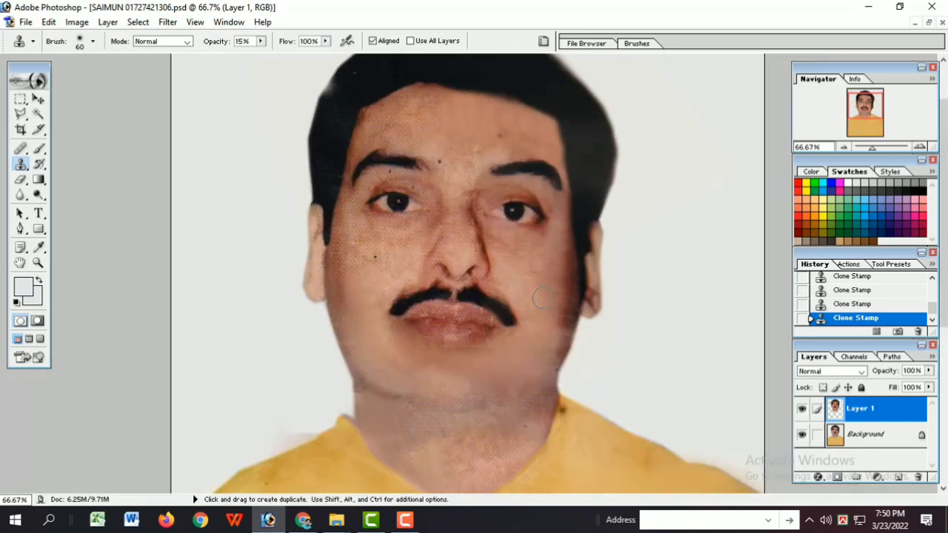
alt+click(358, 306)
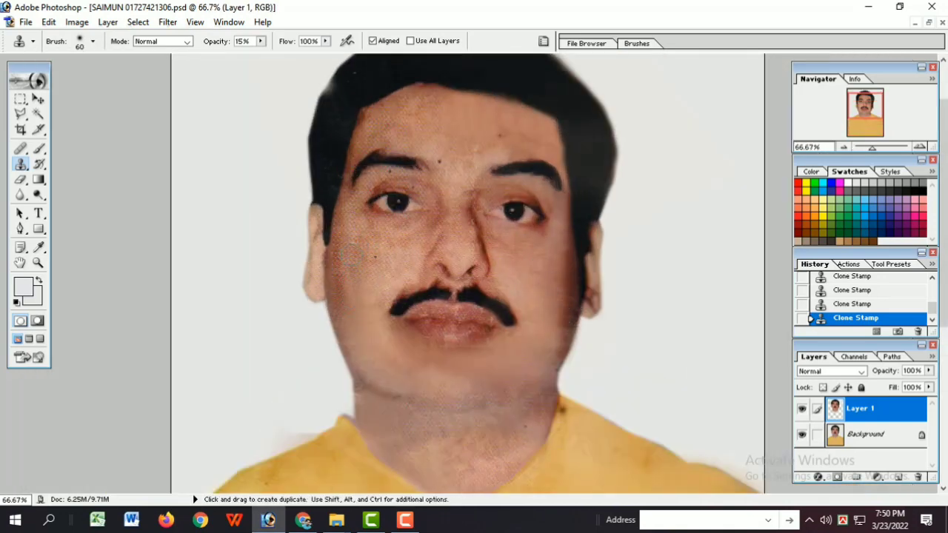
key(ctrl+alt+z)
key(ctrl+alt+z)
key(ctrl+alt+z)
click(363, 275)
Step: Step back the last two strokes and retouch the hair's left outer edge with the Clone Stamp
ctrl+click(420, 169)
ctrl+click(420, 169)
alt+click(420, 169)
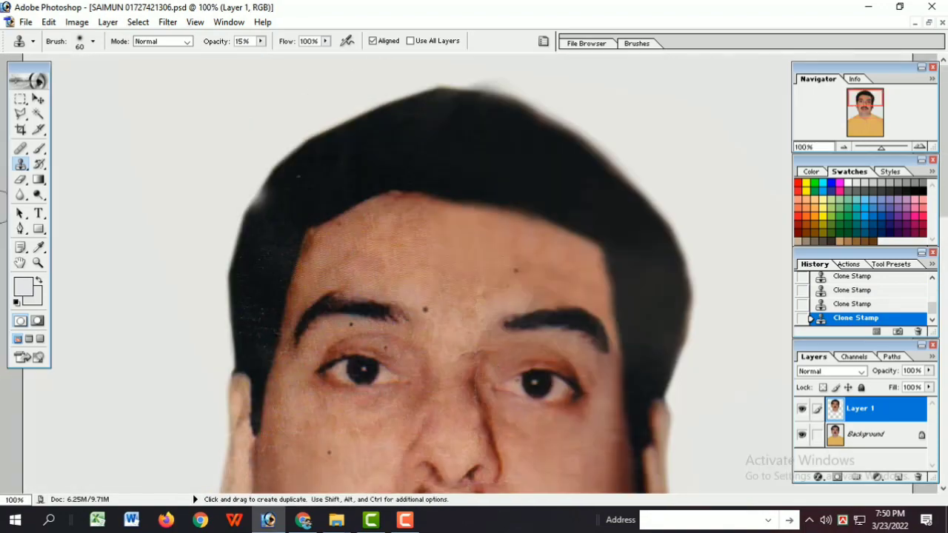
click(21, 194)
key(bracketleft)
key(bracketleft)
key(bracketleft)
key(ctrl+alt+z)
key(ctrl+alt+z)
click(21, 164)
click(271, 206)
Step: Soften the forehead and facial skin with the Blur tool, starting at 13% strength and raising it to 29%
click(21, 194)
click(20, 195)
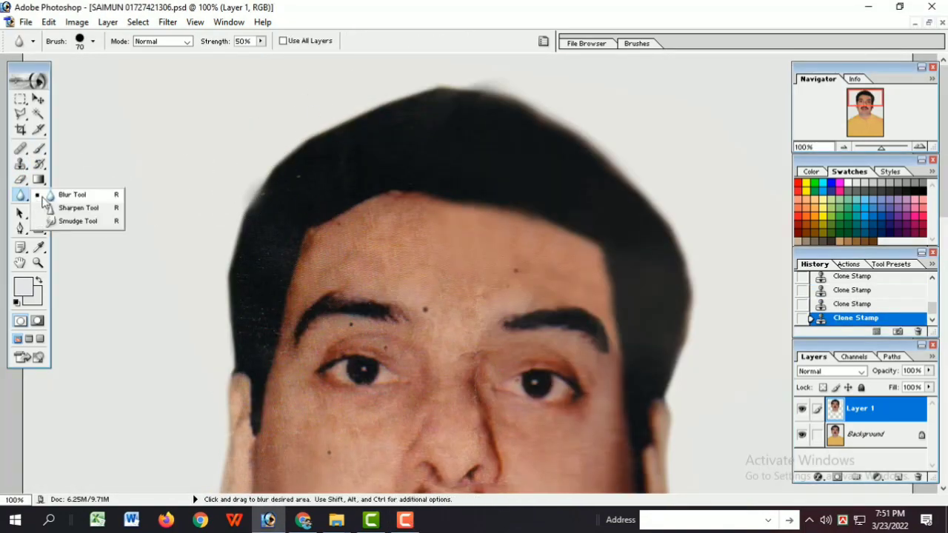
click(92, 40)
drag(261, 41, 239, 59)
click(327, 246)
click(371, 220)
click(421, 208)
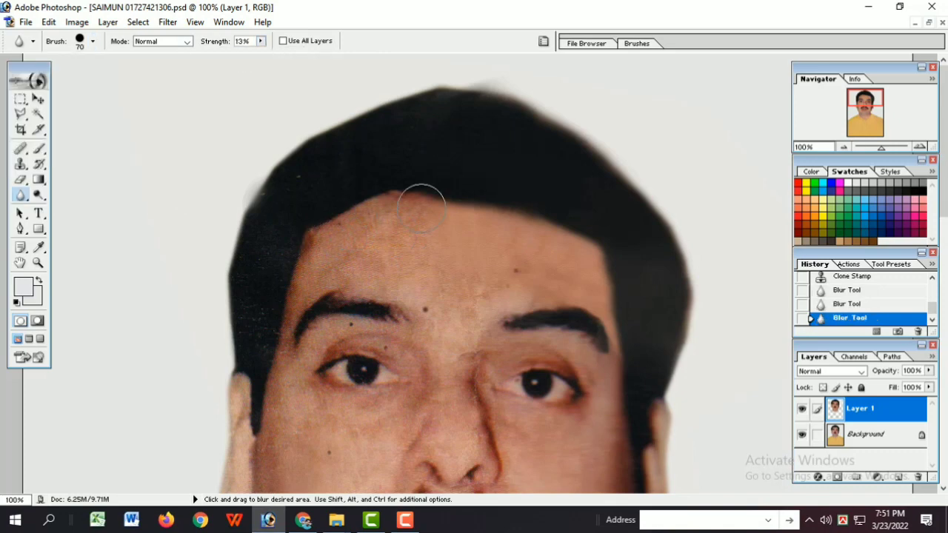
drag(260, 40, 275, 54)
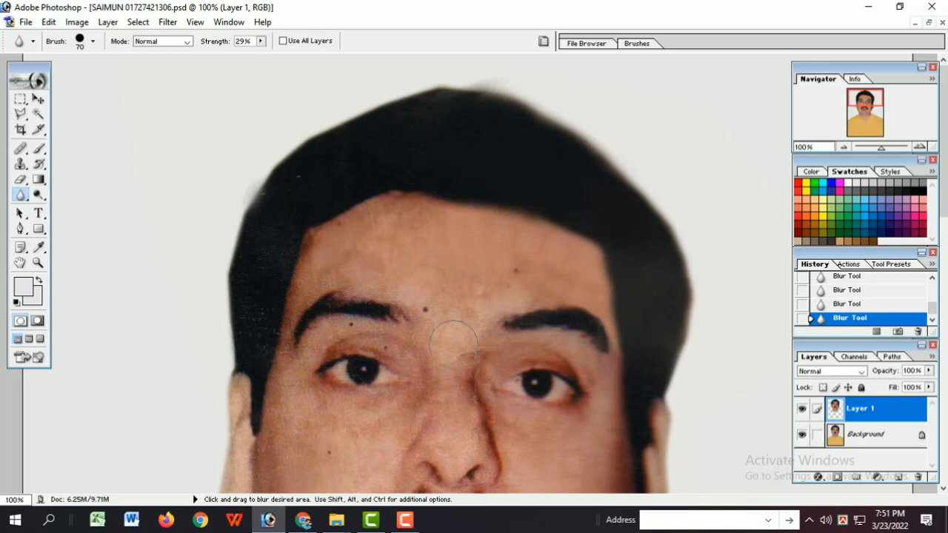
key(ctrl+minus)
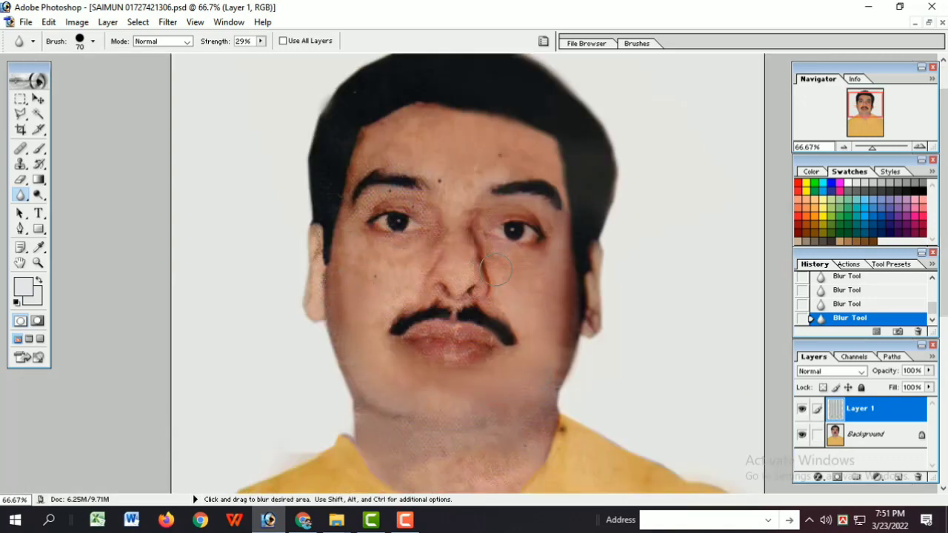
Step: Clone smooth skin over the left cheek beside the moustache with the Clone Stamp at 15% opacity
click(20, 165)
alt+click(382, 323)
click(388, 314)
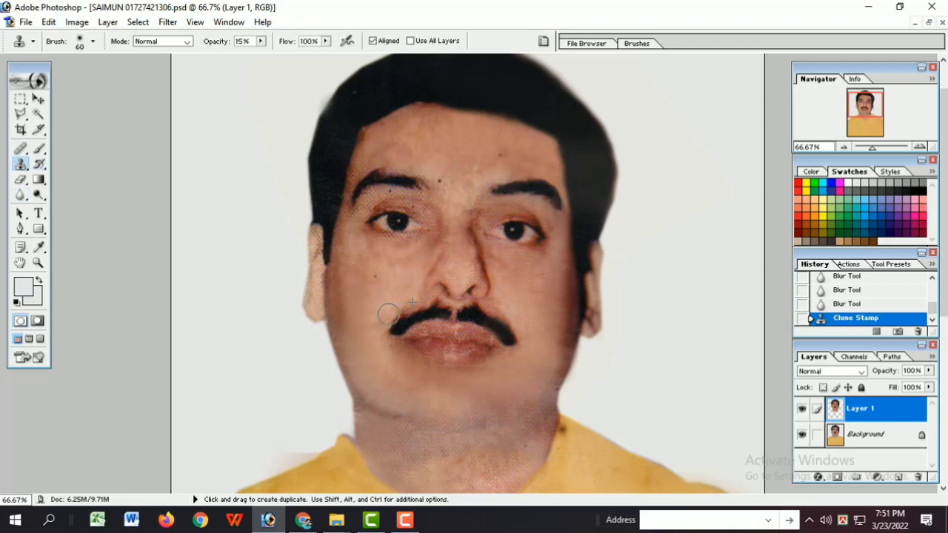
click(384, 310)
click(376, 303)
click(372, 298)
alt+click(371, 332)
Step: Hide and show the retouched face layer to compare it with the background layer
click(882, 438)
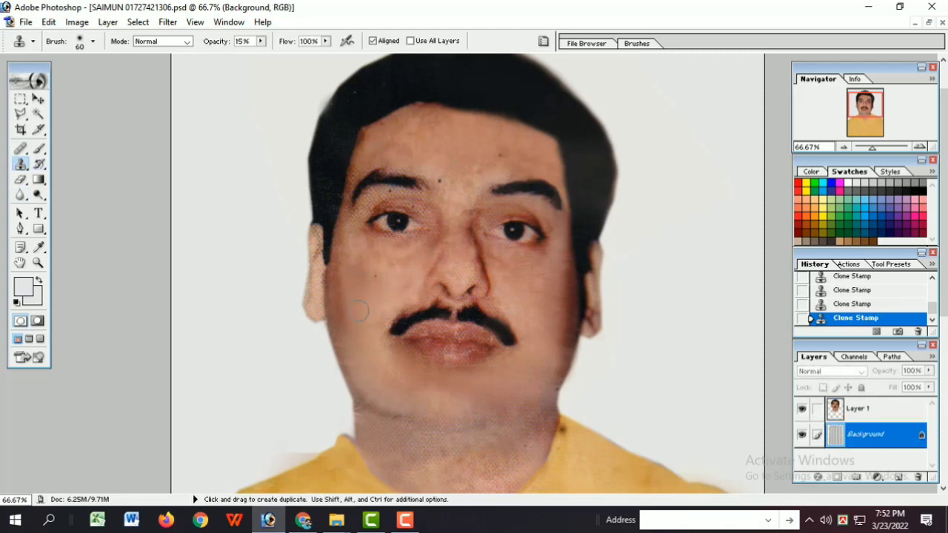
key(ctrl+minus)
key(ctrl+minus)
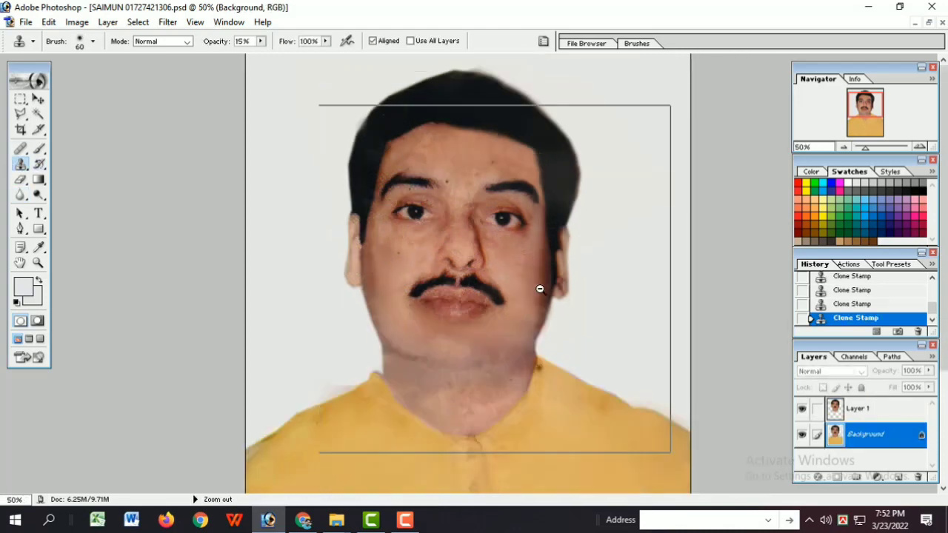
click(859, 408)
click(802, 408)
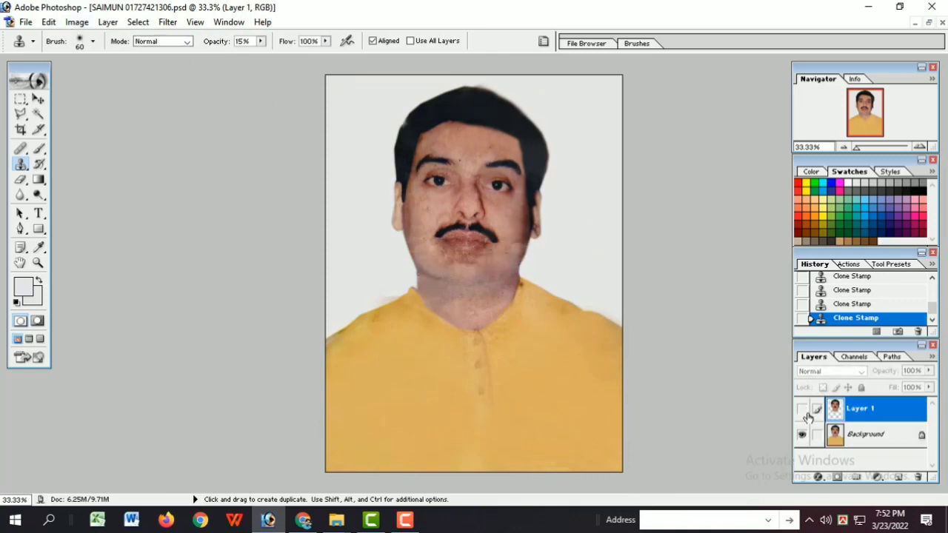
click(802, 409)
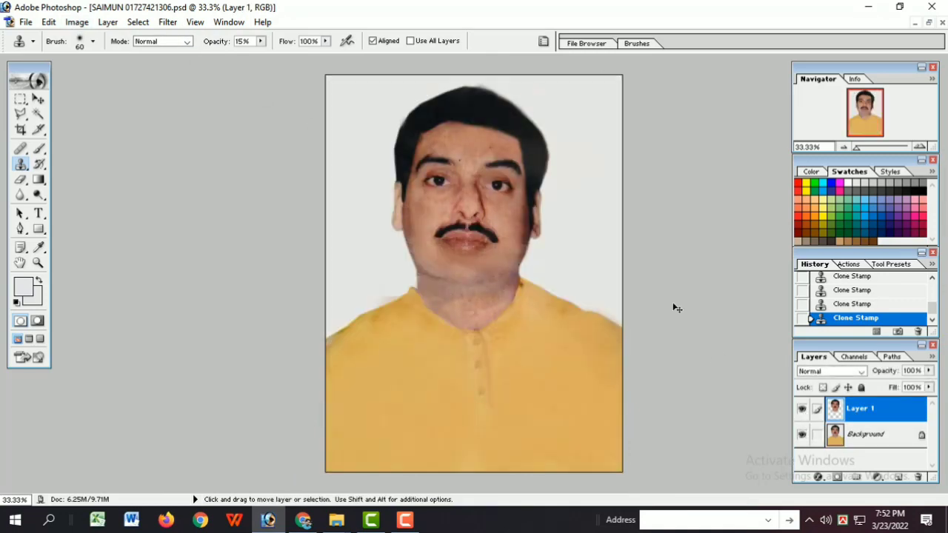
Step: Smooth the skin under the eye and on the adjacent cheek with the Blur tool at 51% strength
key(ctrl+plus)
key(ctrl+plus)
scroll(515, 348, up, 5)
click(20, 196)
drag(261, 42, 277, 58)
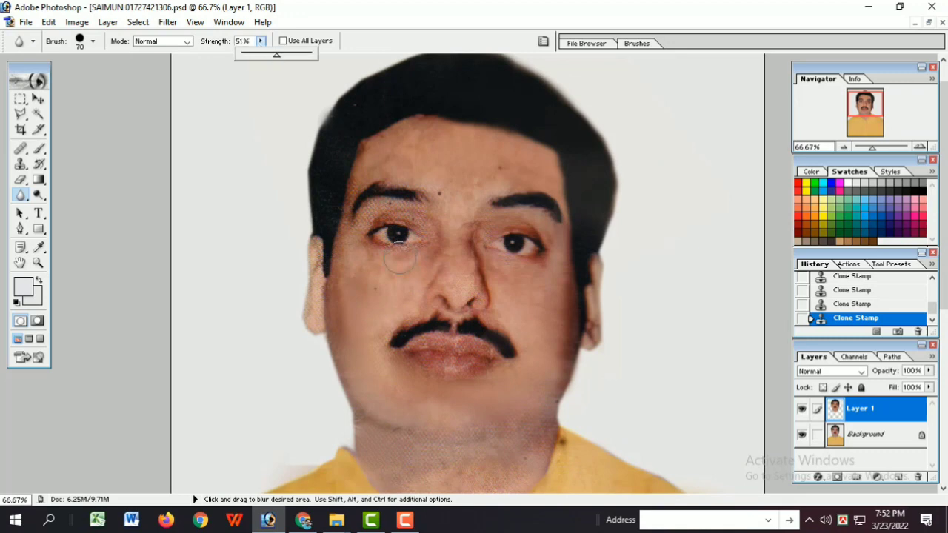
click(391, 273)
click(376, 263)
click(363, 249)
click(350, 244)
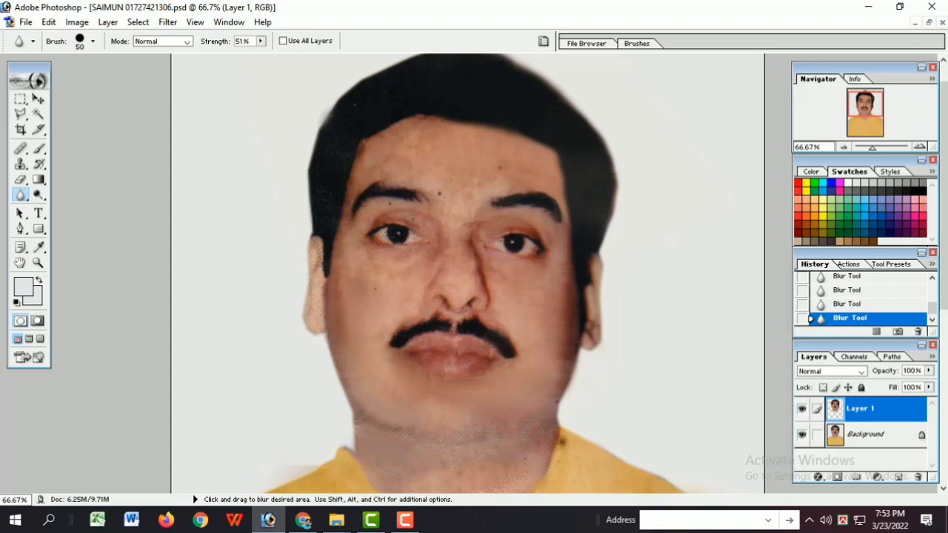
Step: Soften the neck and the shirt around the neckline with the Blur tool
scroll(464, 474, down, 1)
alt+click(555, 408)
drag(555, 409, 544, 397)
drag(533, 370, 518, 355)
drag(503, 326, 485, 296)
scroll(475, 259, down, 2)
scroll(470, 285, up, 3)
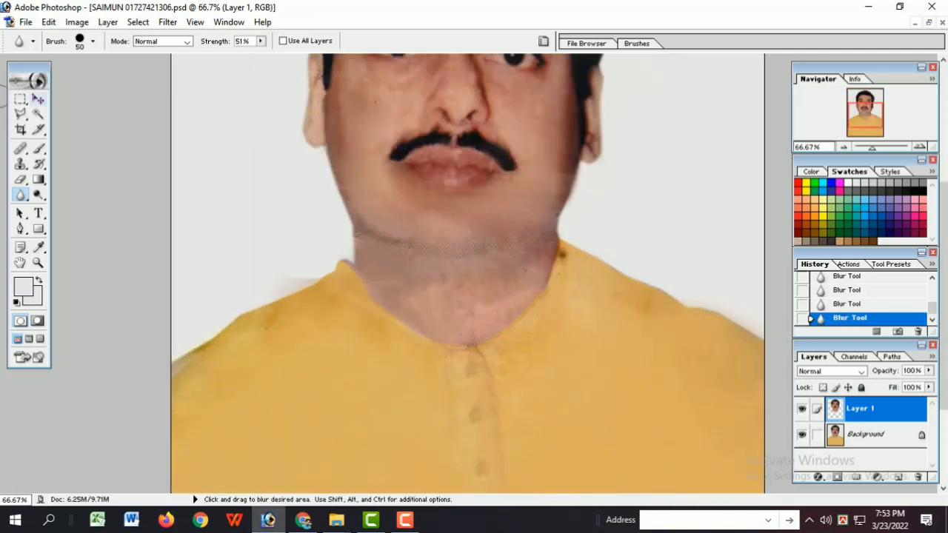
Step: Try to cover the uneven neck skin above the neckline using the Clone Stamp at 86% opacity
click(20, 165)
drag(335, 286, 352, 297)
click(415, 297)
click(426, 302)
click(433, 306)
drag(261, 41, 314, 56)
click(406, 289)
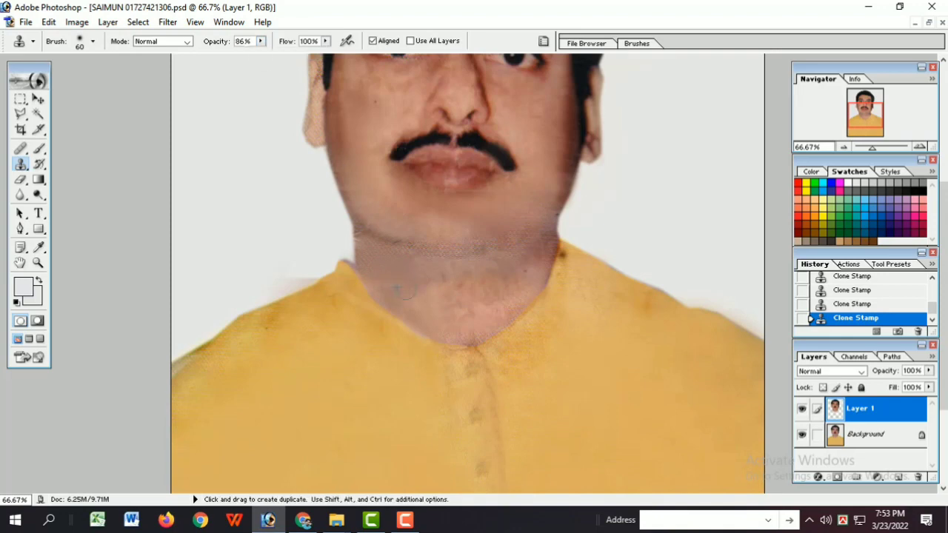
alt+click(459, 299)
mouse_move(471, 307)
mouse_down()
mouse_move(510, 312)
mouse_move(528, 280)
mouse_up()
drag(422, 306, 440, 315)
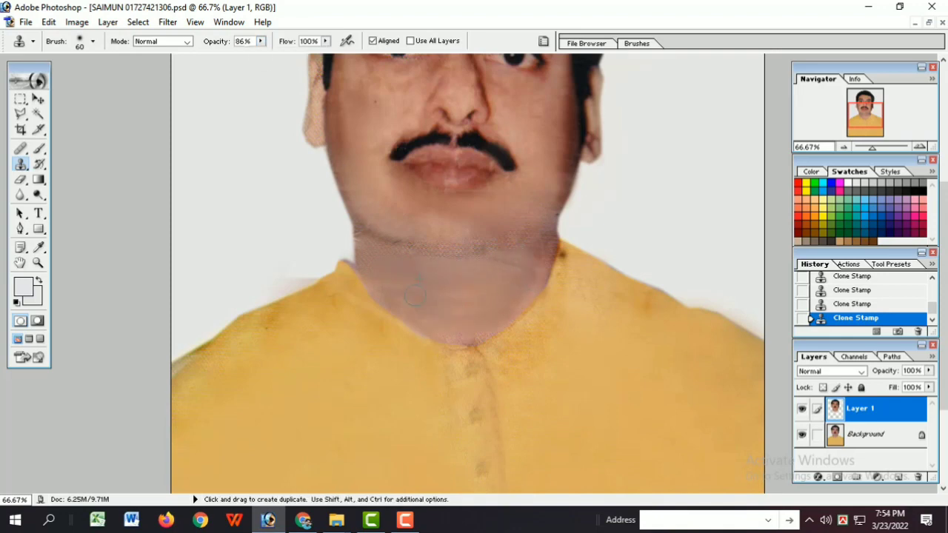
Step: Try another clone stroke at the collar edge, and step back through the recent Clone Stamp strokes on the neck
drag(551, 244, 540, 269)
key(ctrl+z)
ctrl+alt+click(538, 267)
ctrl+alt+click(537, 267)
key(ctrl+alt+z)
key(ctrl+alt+z)
key(ctrl+alt+z)
key(ctrl+alt+z)
key(ctrl+alt+z)
key(ctrl+alt+z)
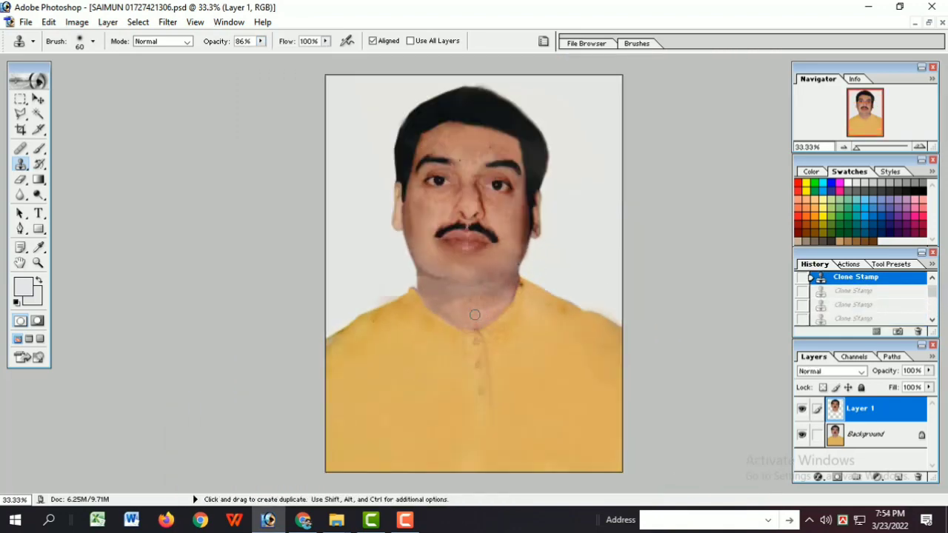
key(ctrl+z)
ctrl+click(506, 195)
ctrl+click(505, 195)
scroll(584, 385, down, 3)
ctrl+alt+click(480, 405)
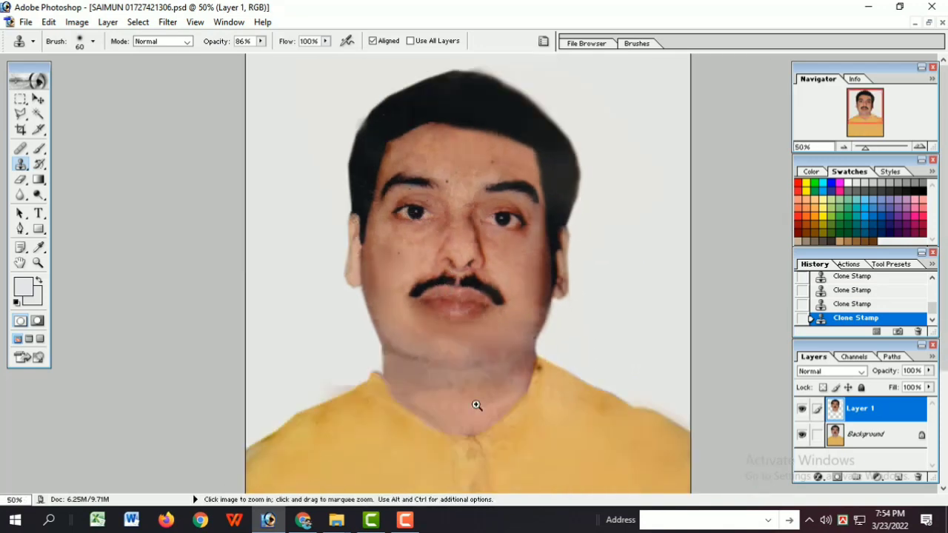
scroll(481, 403, down, 2)
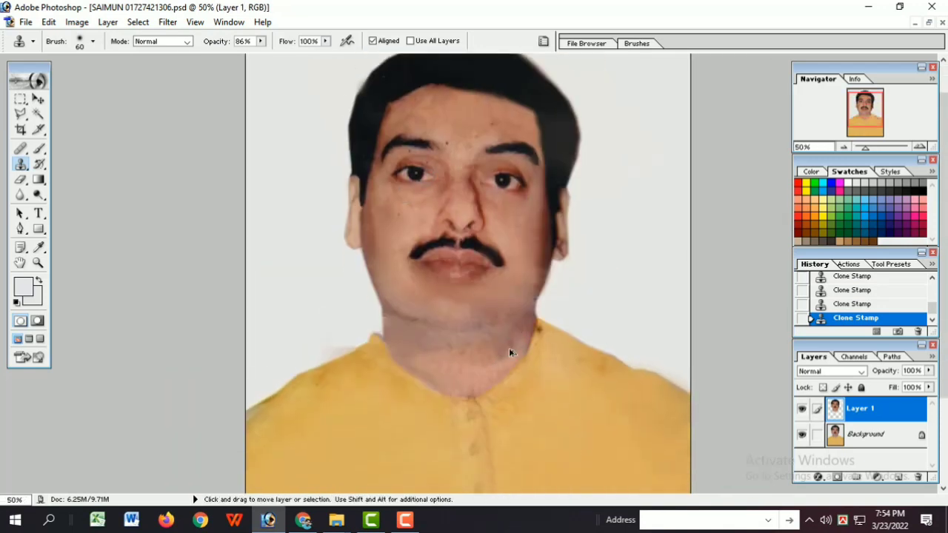
key(ctrl+alt+z)
key(ctrl+alt+z)
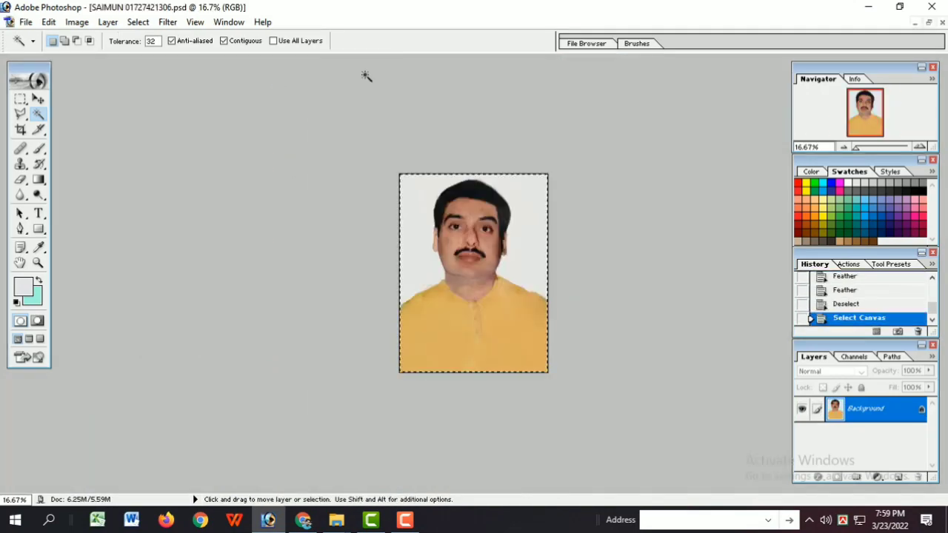
Step: Move the whole portrait into a new transparent 1278 × 1710 pixel RGB document at 300 pixels/inch and clear its plain background
key(ctrl+x)
key(ctrl+n)
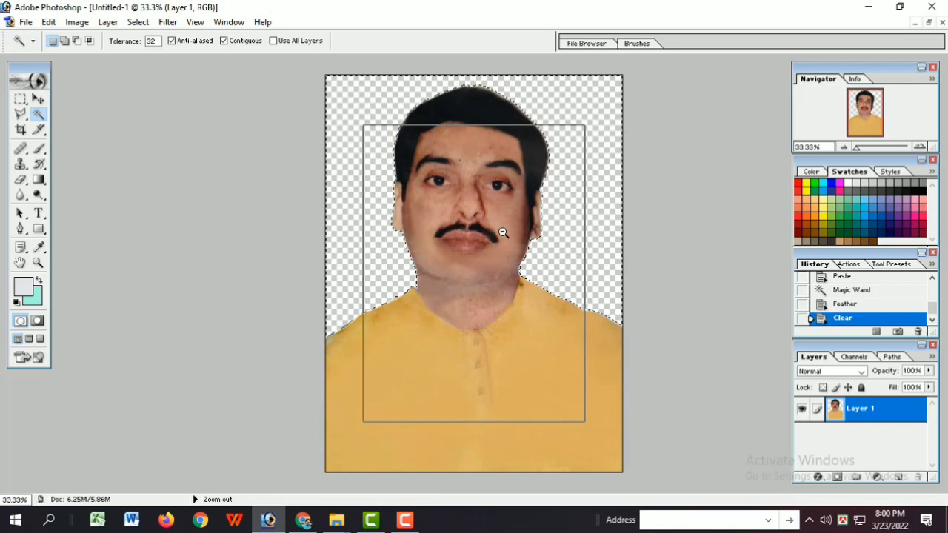
alt+click(503, 233)
click(503, 233)
click(929, 22)
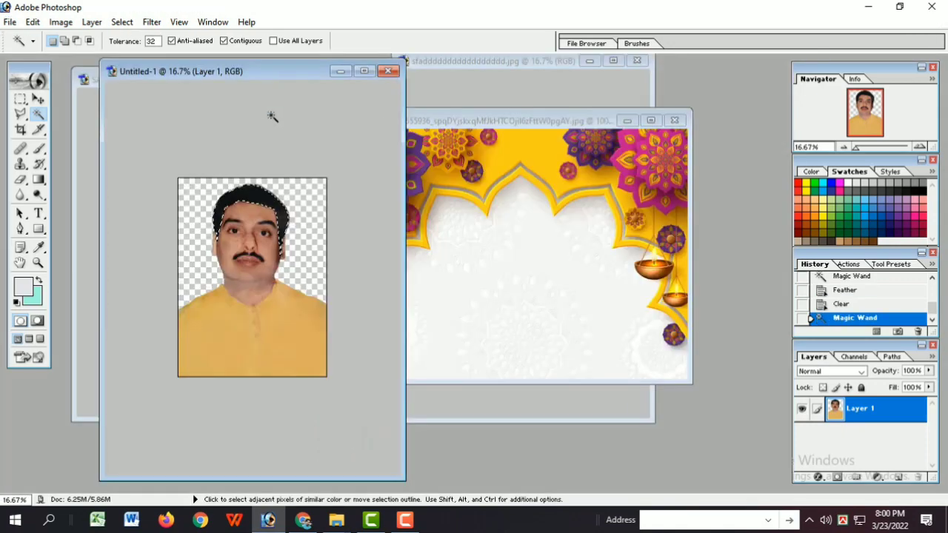
Step: Try the cut-out portrait on the floral arch image, scaling it down and centring it at the lower edge
drag(252, 272, 578, 290)
click(651, 121)
alt+click(522, 215)
alt+click(522, 215)
alt+click(522, 216)
alt+click(522, 216)
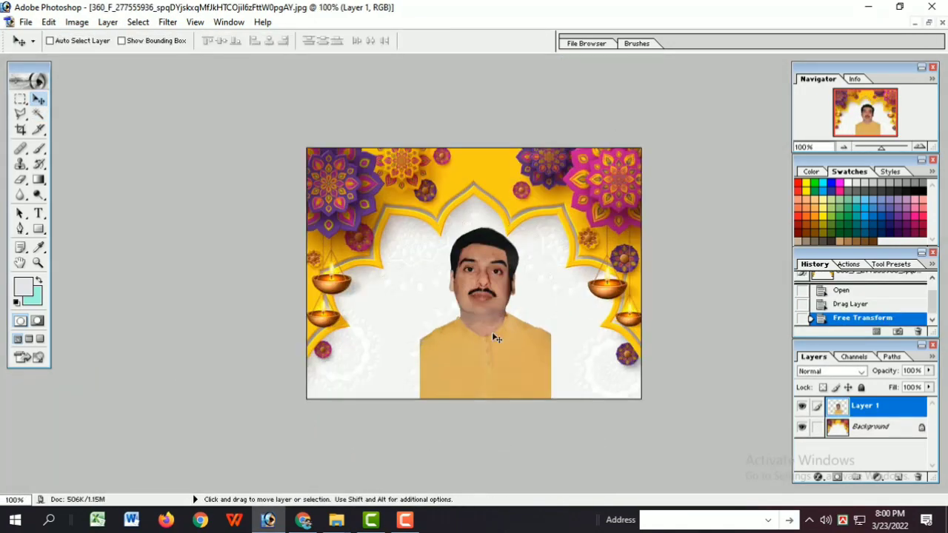
drag(491, 348, 479, 337)
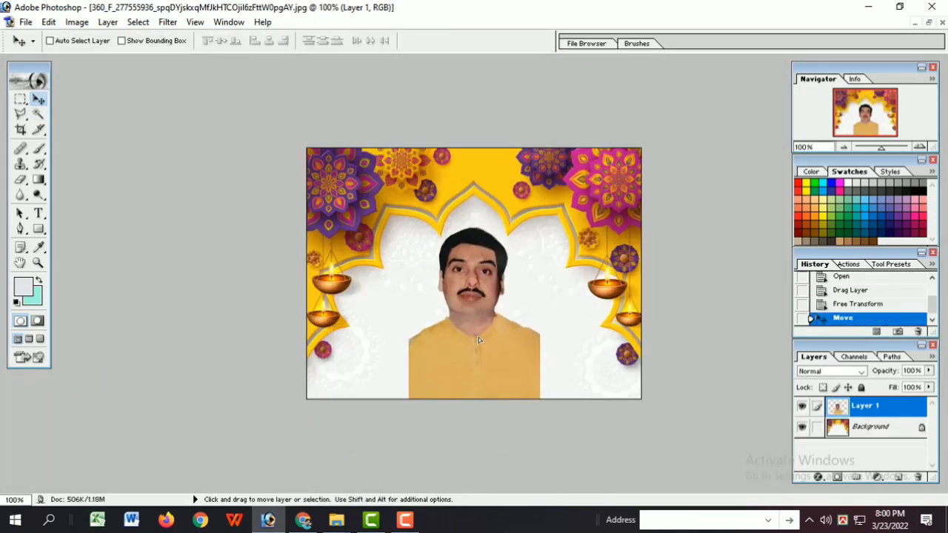
Step: Enlarge the portrait on the floral arch image so that it nearly fills the picture's height
key(ctrl+t)
drag(523, 298, 499, 297)
drag(556, 177, 580, 163)
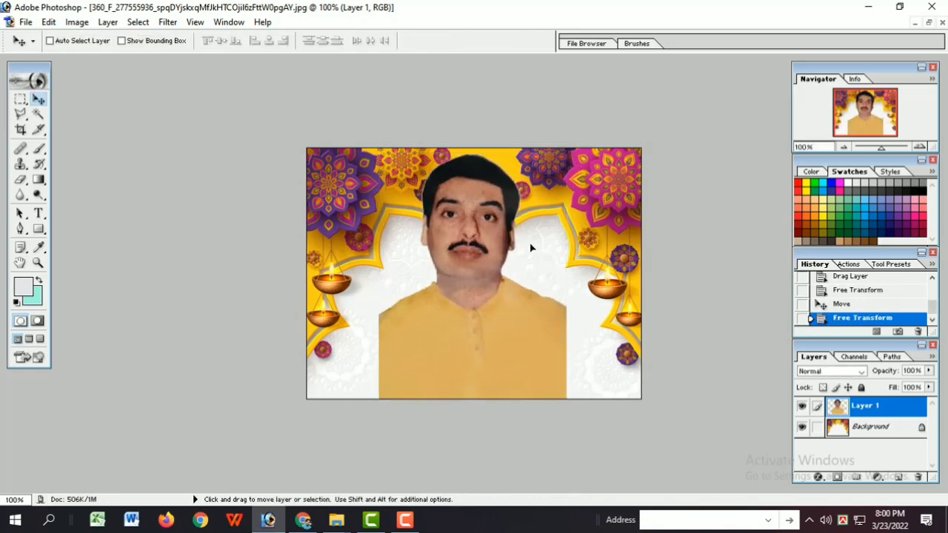
Step: Revert the floral arch image to its opened state, removing the portrait
scroll(511, 385, up, 2)
scroll(489, 337, down, 2)
scroll(474, 326, up, 1)
scroll(452, 329, down, 1)
ctrl+click(423, 334)
alt+click(423, 334)
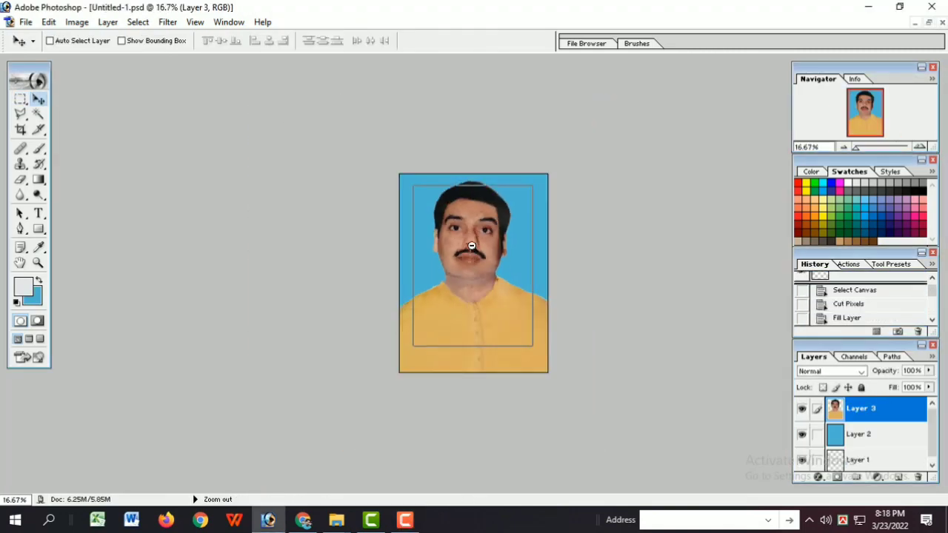
key(a)
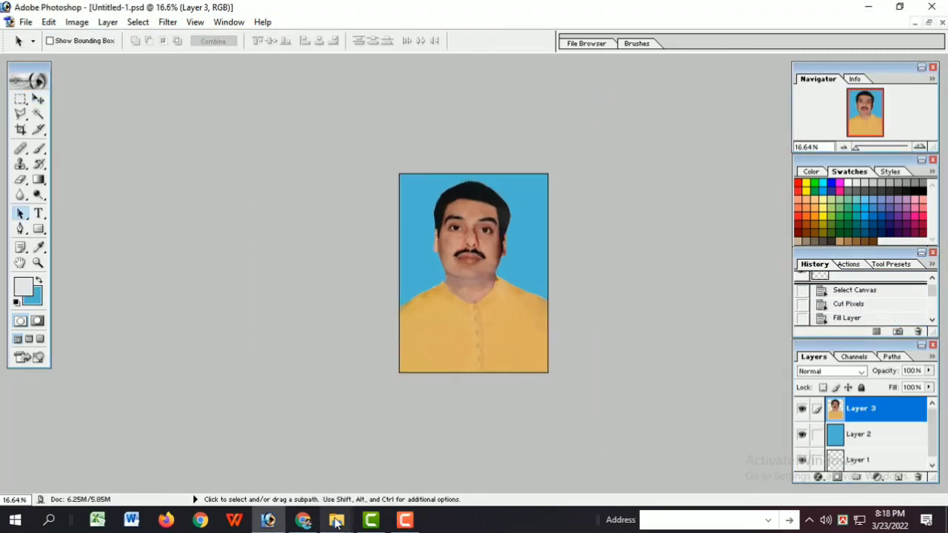
Step: Switch to Chrome and search Google for the 4R photo size
click(304, 521)
key(ctrl+t)
click(425, 290)
text(4 r s)
key(Down)
key(Up)
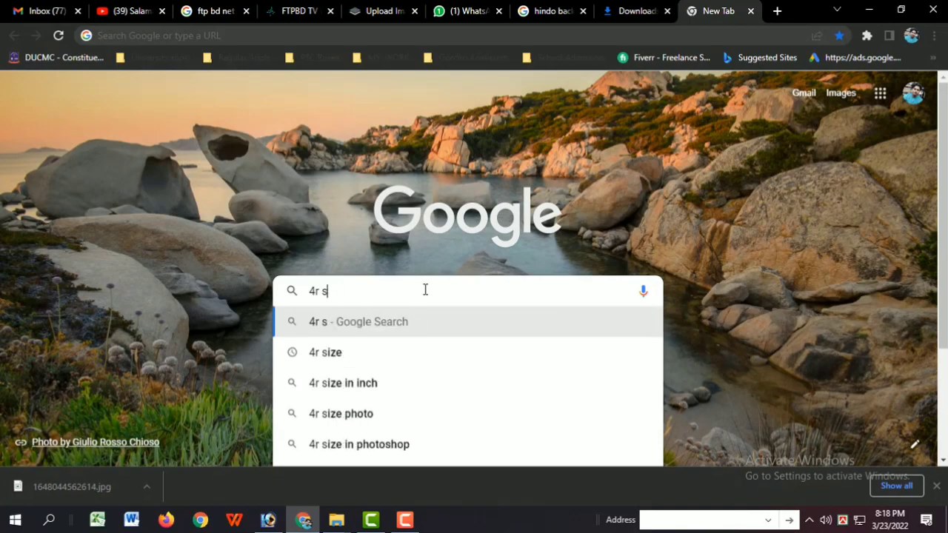
key(Down)
key(Down)
key(Down)
key(Return)
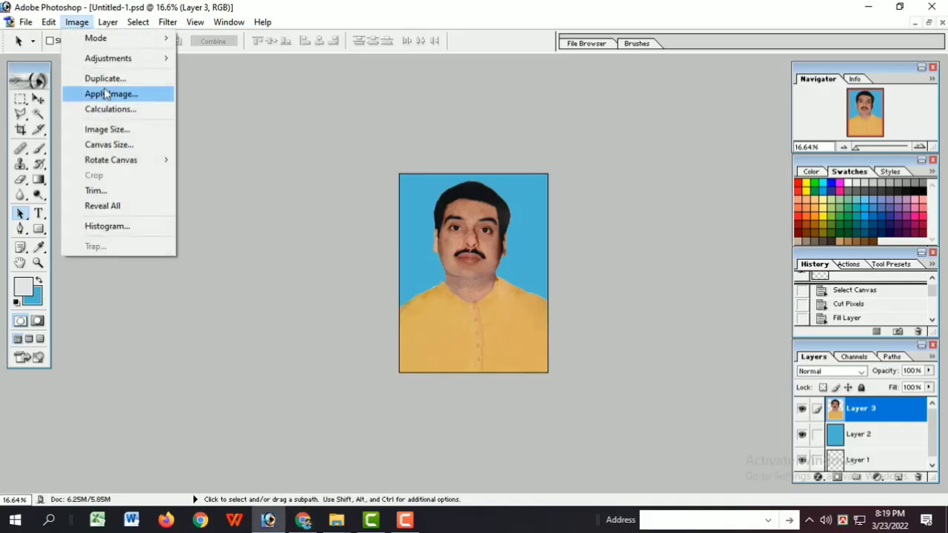
click(107, 129)
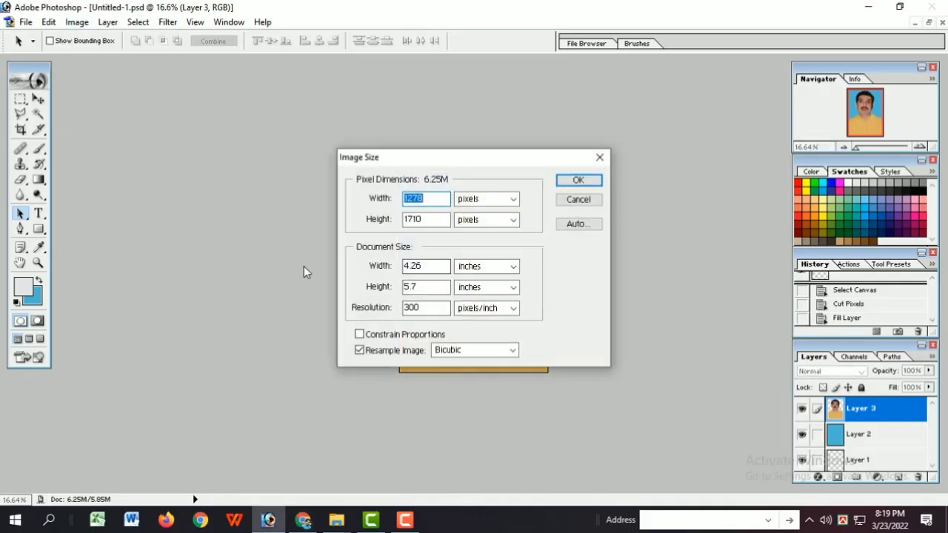
Step: Resize the blue-background portrait to 4R photo proportions and merge its layers
click(583, 184)
scroll(488, 292, up, 5)
scroll(487, 291, down, 8)
scroll(487, 291, up, 6)
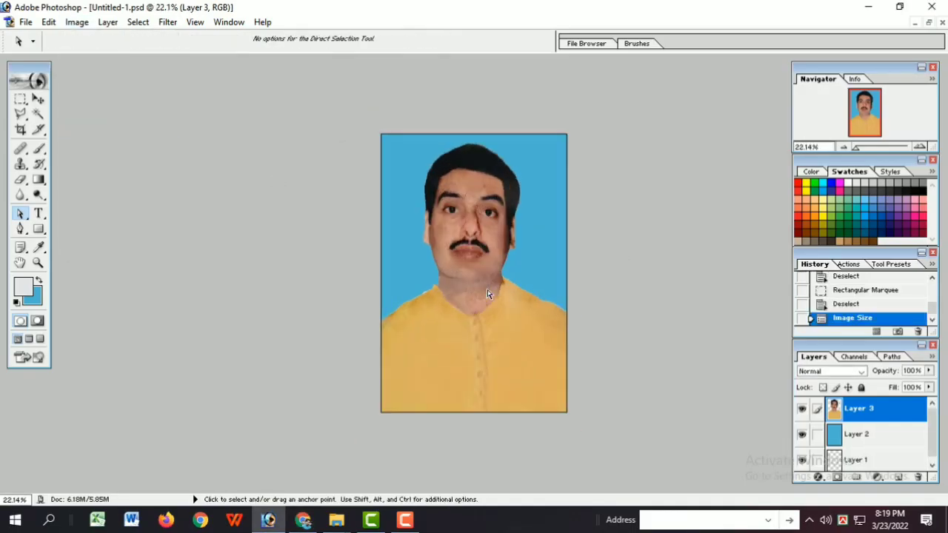
scroll(488, 290, down, 6)
key(ctrl+e)
key(ctrl+e)
scroll(483, 301, up, 5)
scroll(484, 300, down, 1)
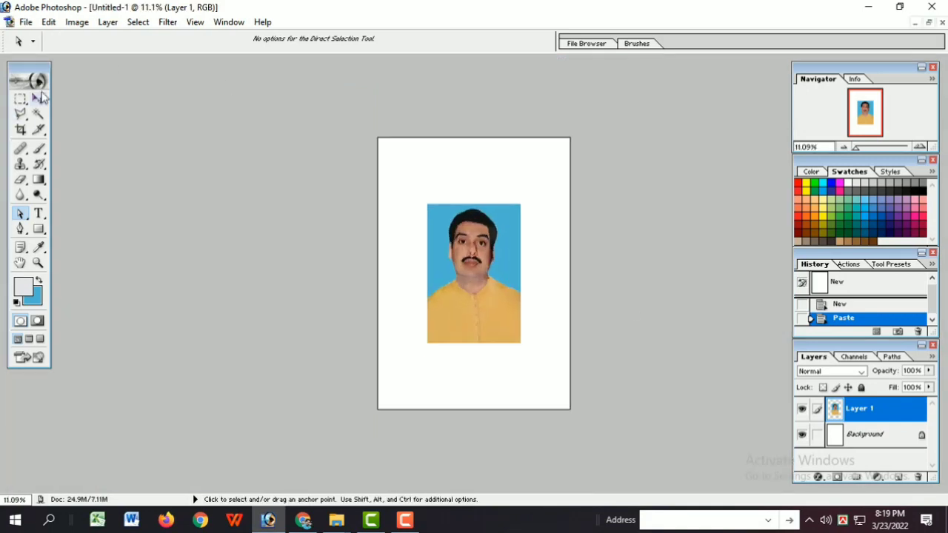
Step: Position the portrait at the top of the new white page and rotate it 90 degrees clockwise
click(39, 98)
drag(470, 300, 420, 234)
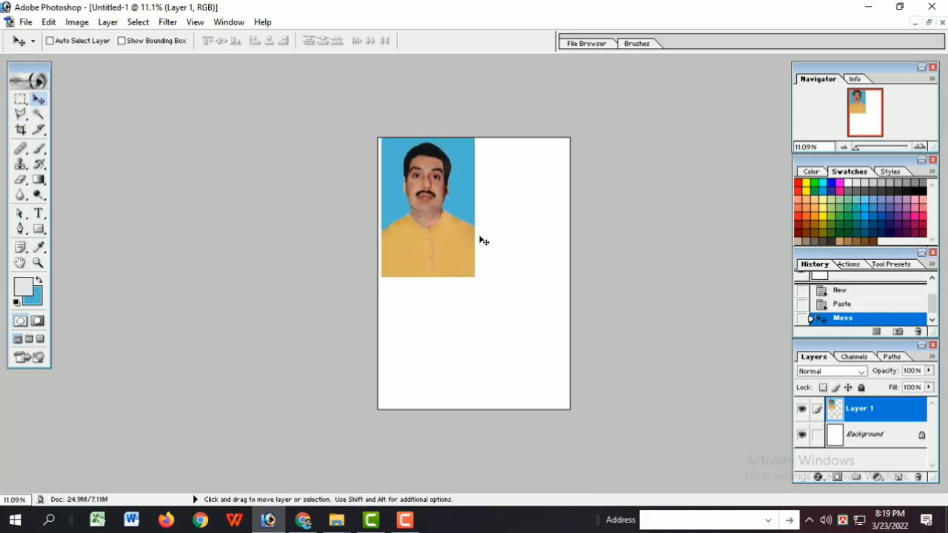
key(ctrl+t)
drag(510, 149, 503, 311)
drag(457, 234, 500, 216)
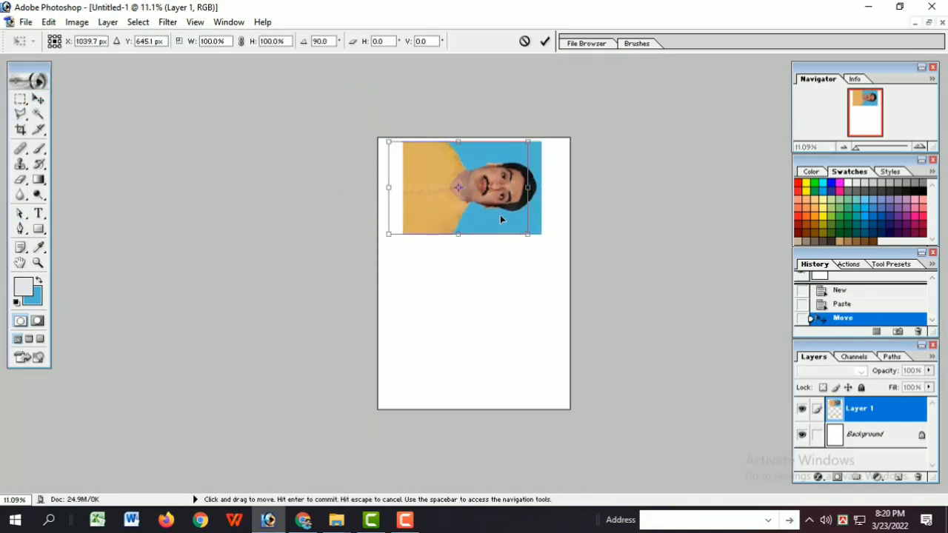
key(Return)
Step: Brighten the rotated portrait slightly with a Curves adjustment
key(ctrl+plus)
key(ctrl+plus)
key(ctrl+plus)
key(ctrl+plus)
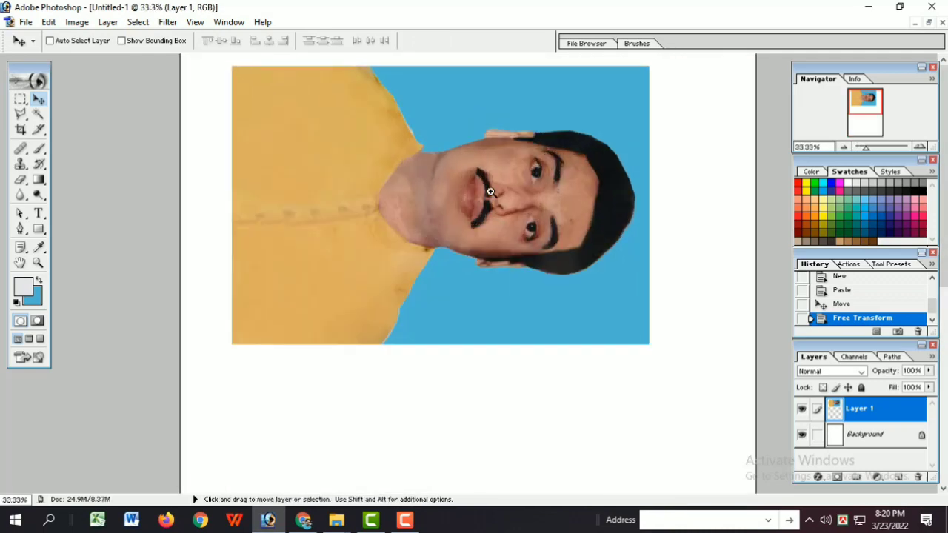
key(ctrl+m)
drag(703, 191, 703, 182)
click(821, 117)
Step: Apply a Selective Color adjustment to the portrait with Black at +11% for the Reds
click(76, 22)
mouse_move(96, 57)
click(243, 214)
drag(178, 239, 186, 241)
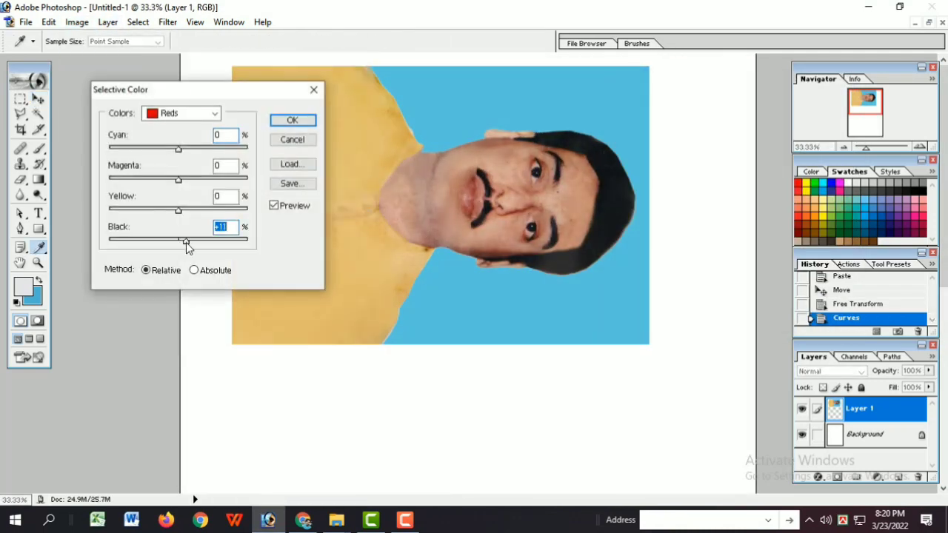
click(170, 217)
key(Return)
Step: Start printing the page, proceeding despite the clipping at the paper's printable area
key(ctrl+p)
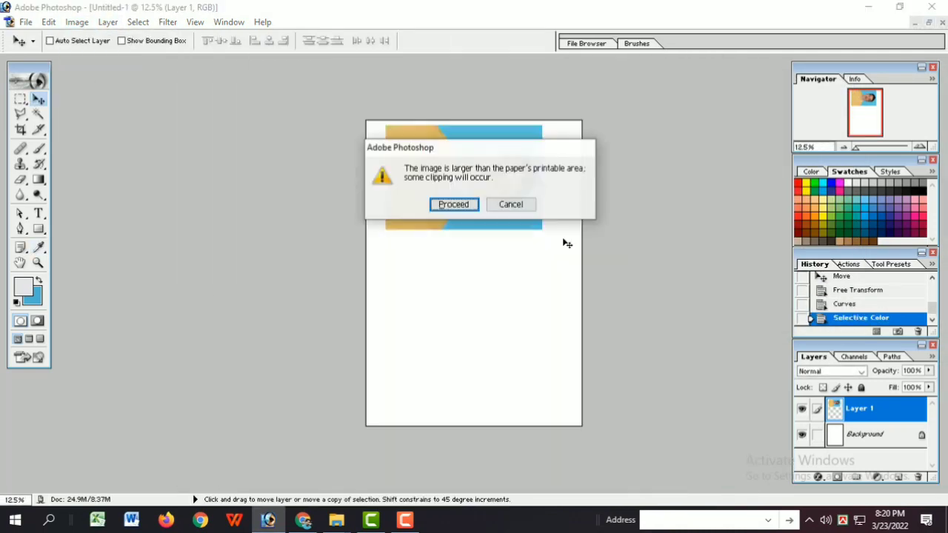
key(Return)
click(512, 140)
drag(323, 112, 332, 122)
key(Return)
key(Return)
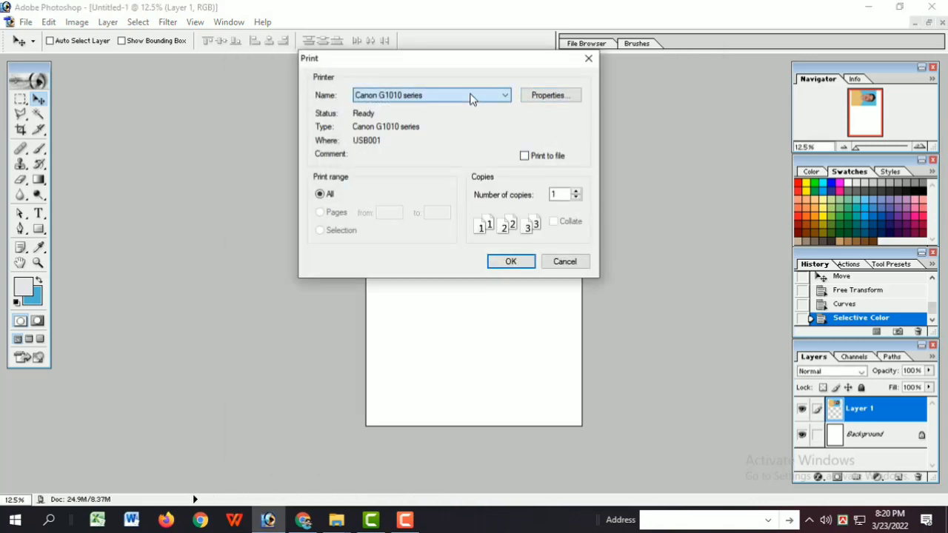
Step: Check the Canon G1010 series printer properties and print one copy of the page
click(550, 95)
click(420, 95)
click(595, 492)
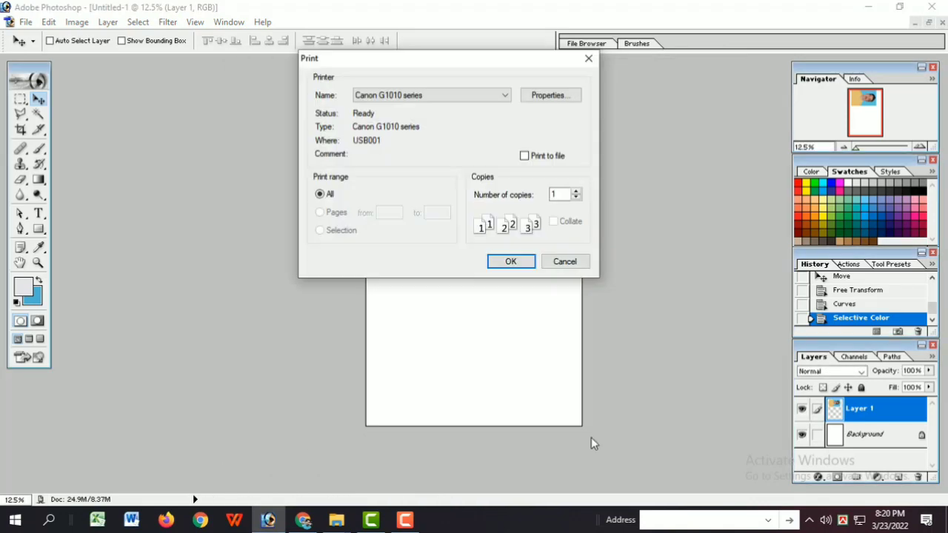
click(406, 520)
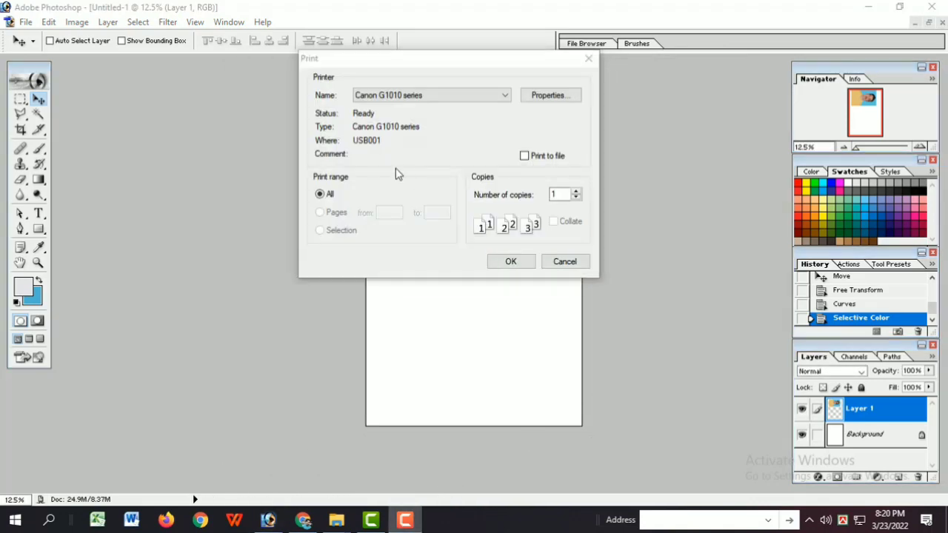
click(510, 262)
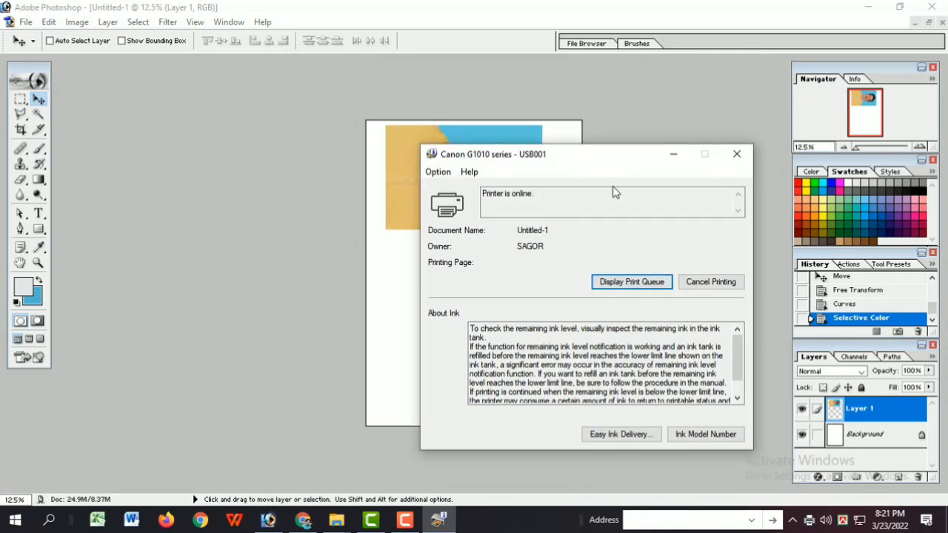